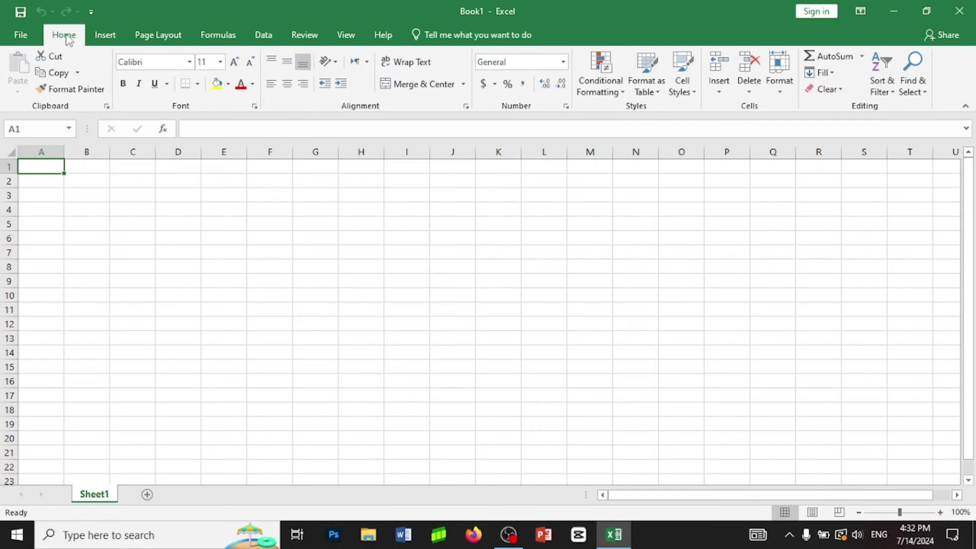
Glance at the Insert ribbon, return to Home, and add New to the quick access toolbar
{"action": "left_click", "coordinate": [116, 38]}
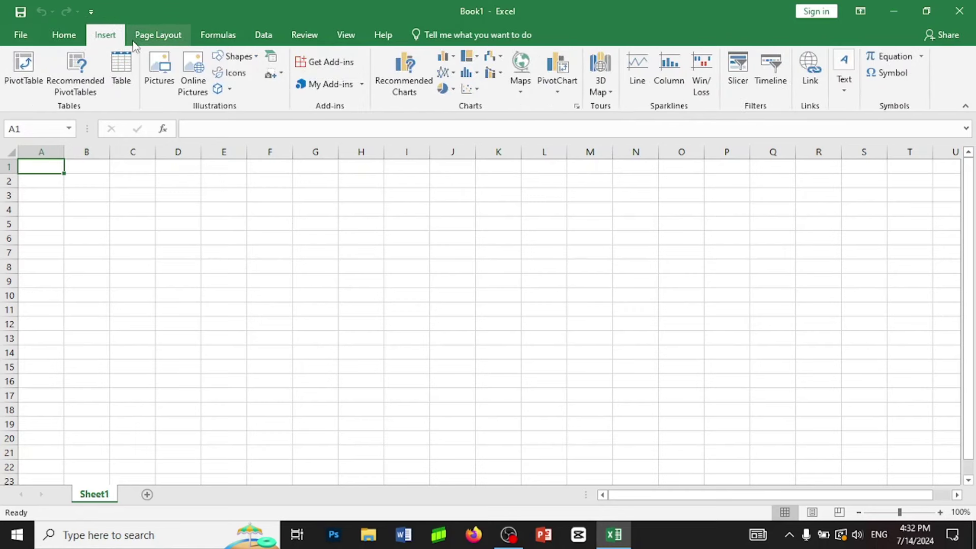
{"action": "left_click", "coordinate": [63, 37]}
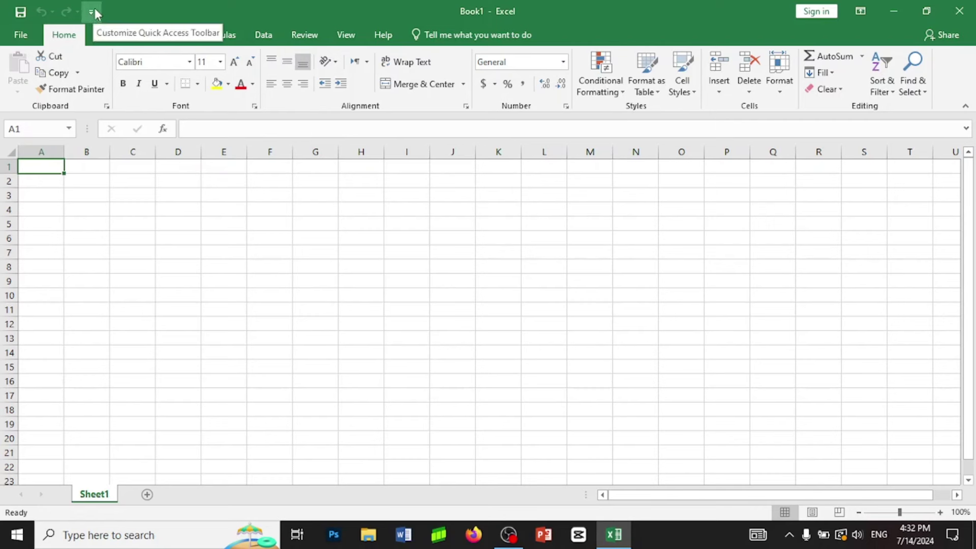
{"action": "left_click", "coordinate": [91, 12]}
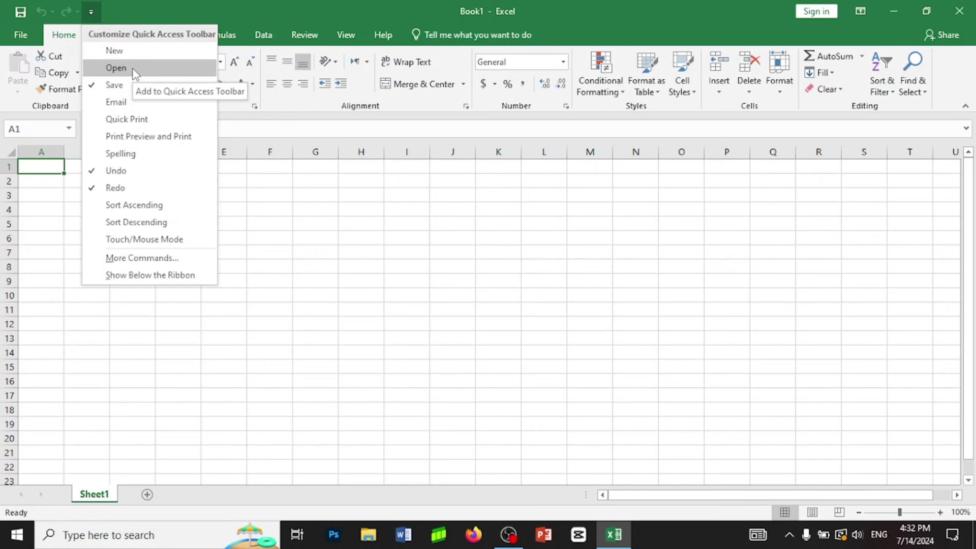
{"action": "left_click", "coordinate": [110, 53]}
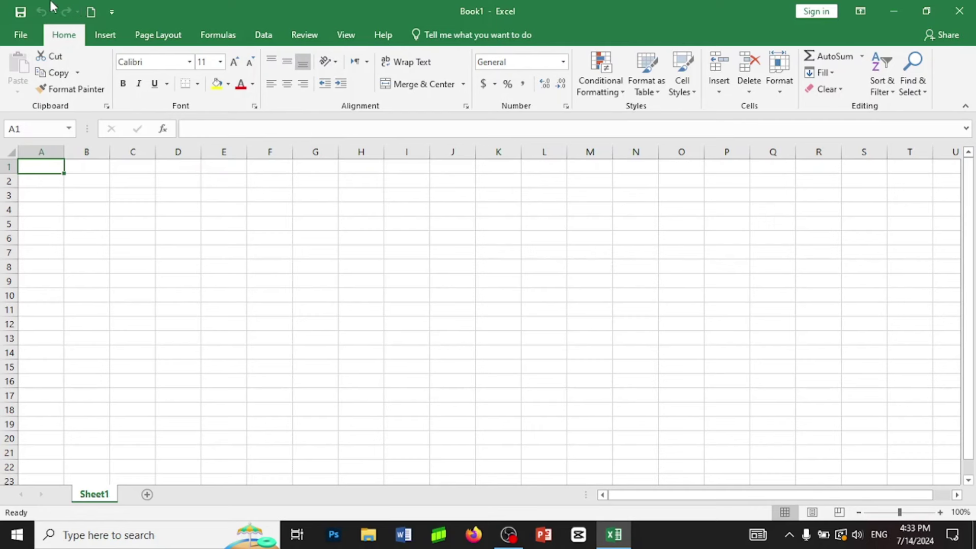
Remove New from the quick access toolbar, then reopen its customization list
{"action": "left_click", "coordinate": [112, 12]}
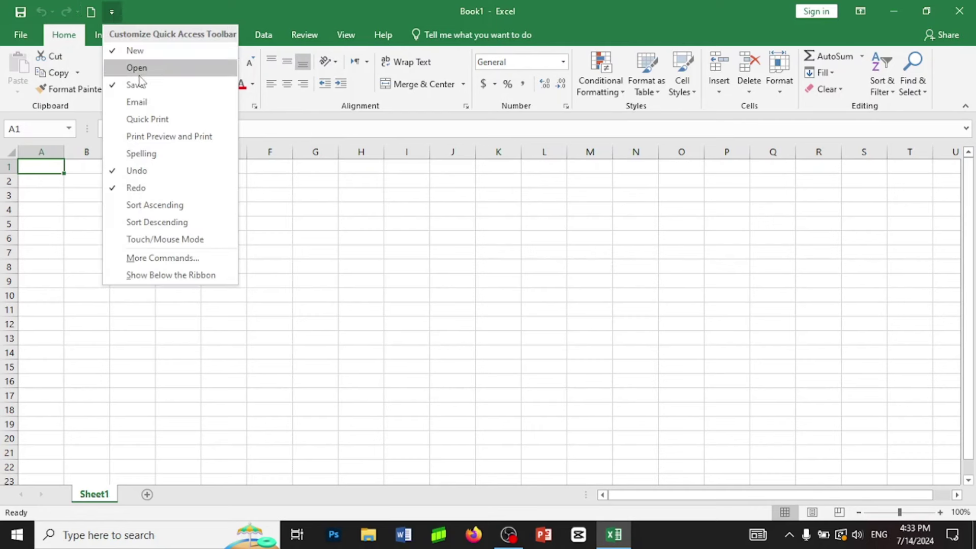
{"action": "left_click", "coordinate": [115, 51]}
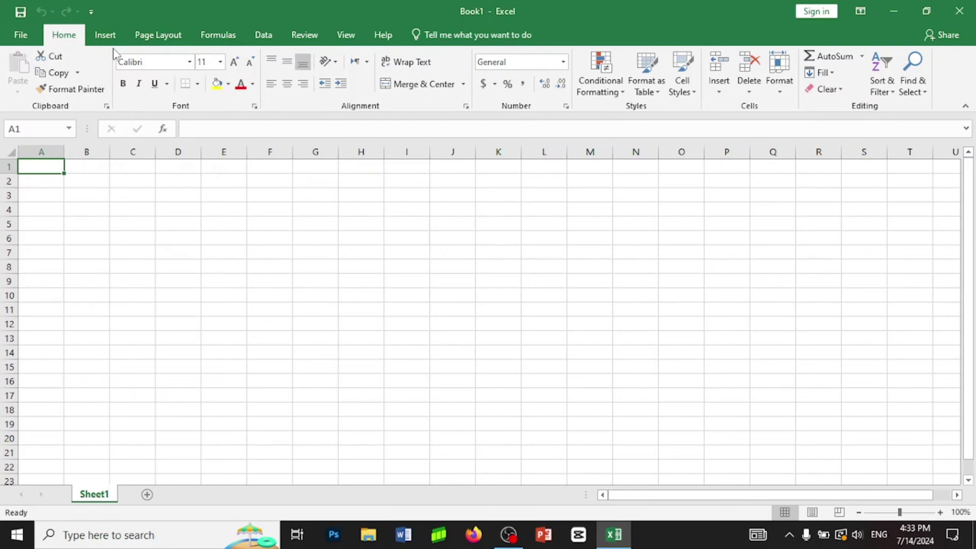
{"action": "left_click", "coordinate": [91, 11]}
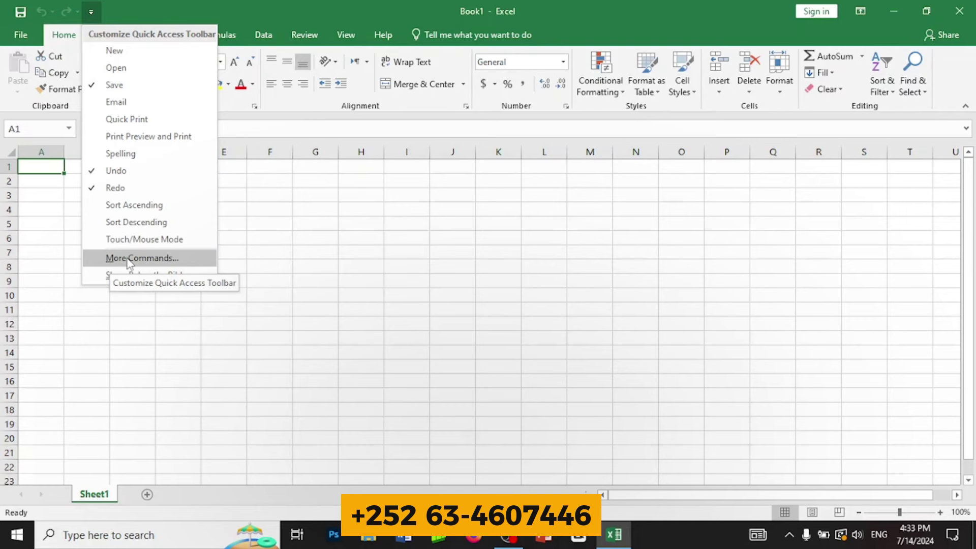
Add the Copy command to the quick access toolbar through More Commands and confirm
{"action": "left_click", "coordinate": [146, 261]}
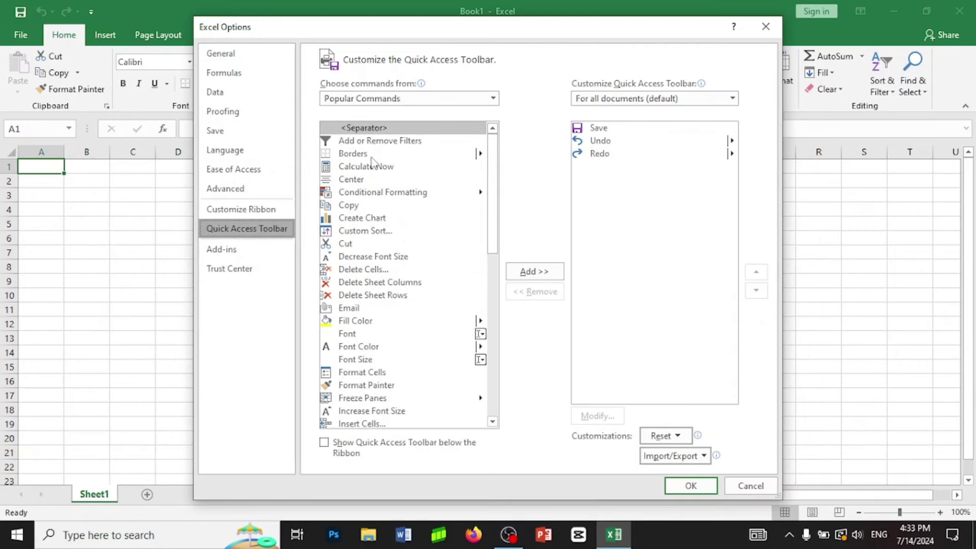
{"action": "left_click", "coordinate": [343, 206]}
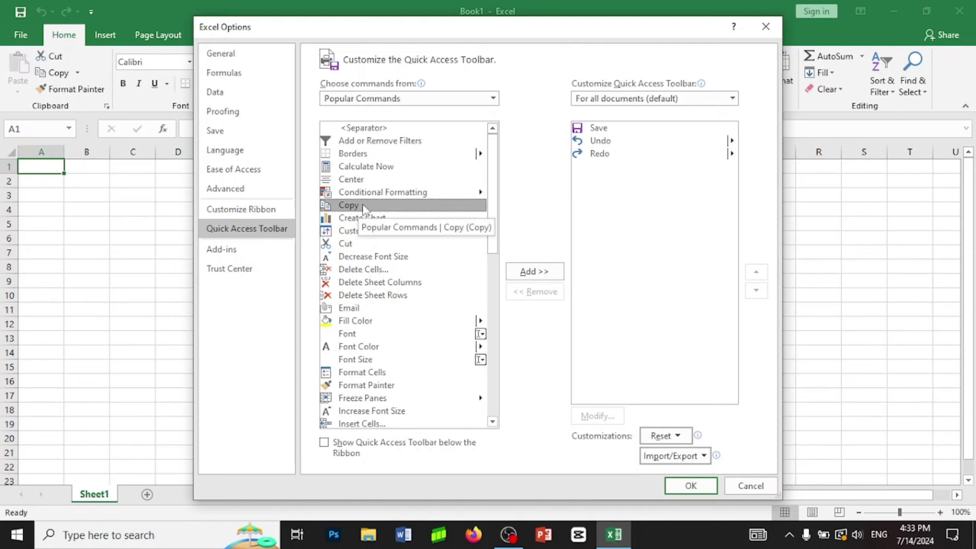
{"action": "left_click", "coordinate": [521, 272]}
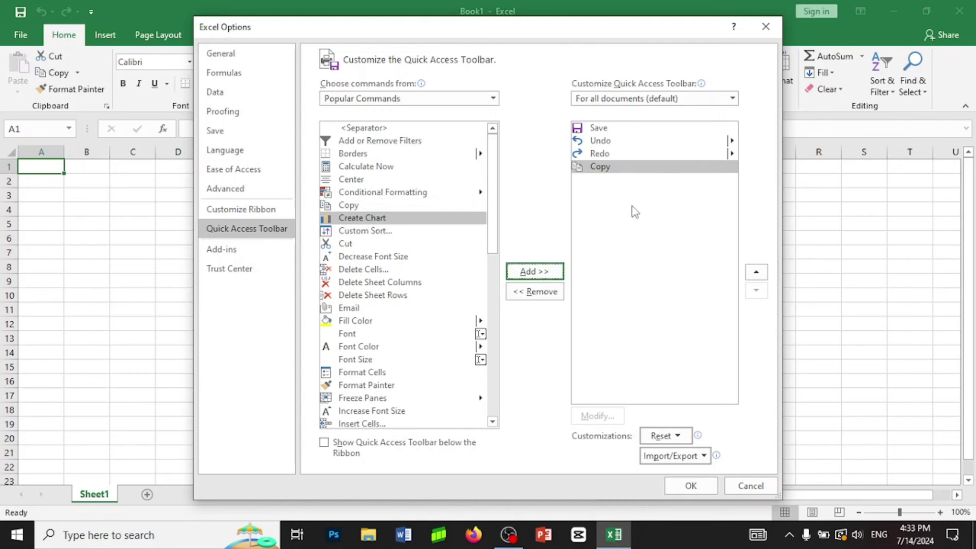
{"action": "left_click", "coordinate": [670, 492]}
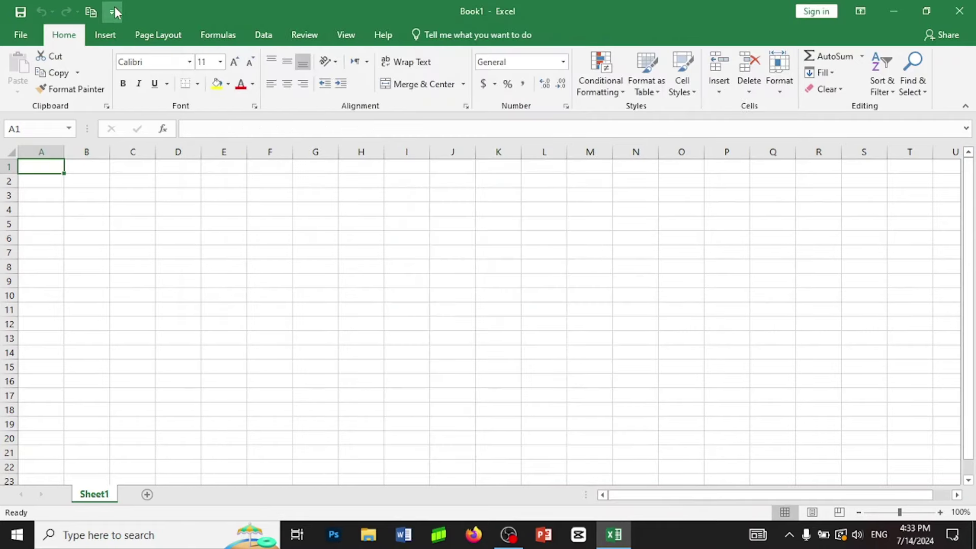
{"action": "left_click", "coordinate": [114, 7]}
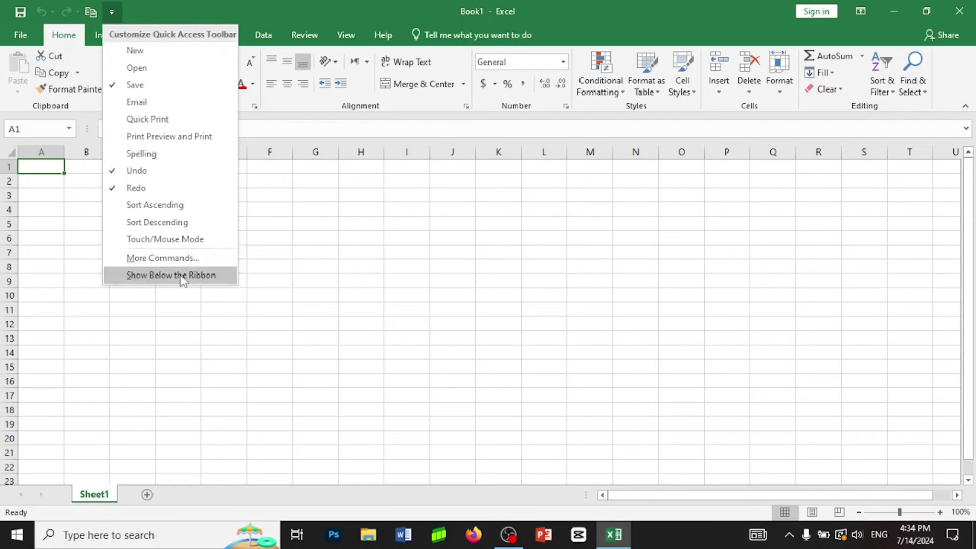
Choose Show Below the Ribbon so the quick access toolbar sits under the ribbon
{"action": "left_click", "coordinate": [175, 278]}
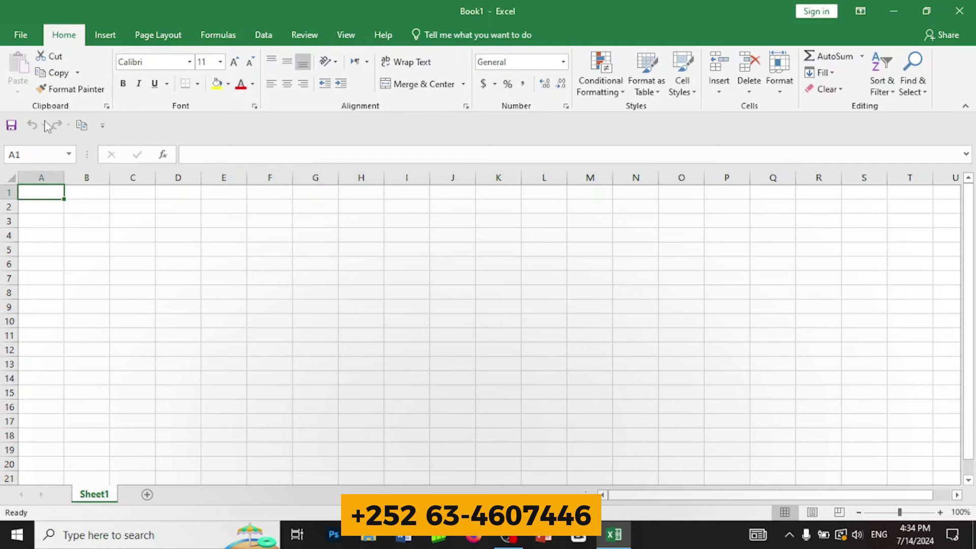
Choose Show Above the Ribbon to return the quick access toolbar to the title bar
{"action": "left_click", "coordinate": [102, 127]}
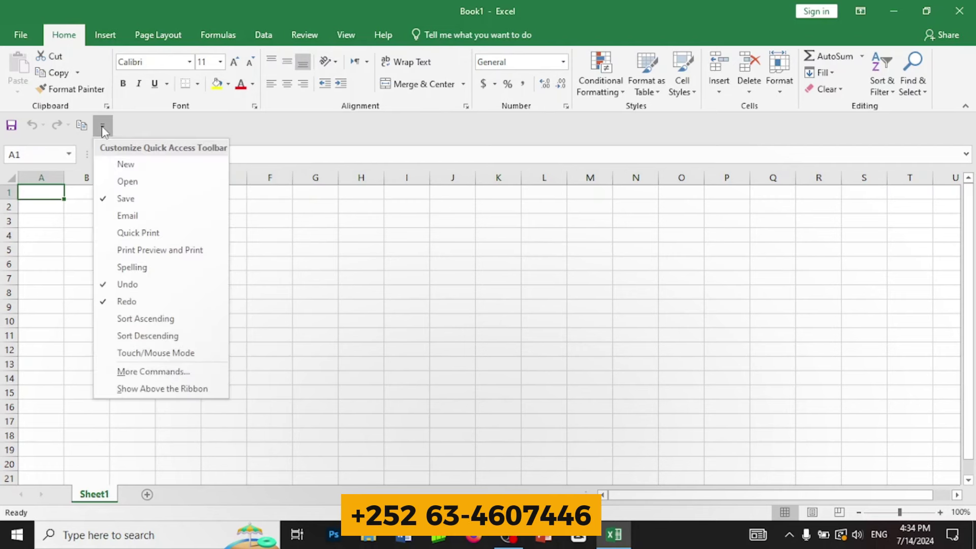
{"action": "left_click", "coordinate": [145, 388]}
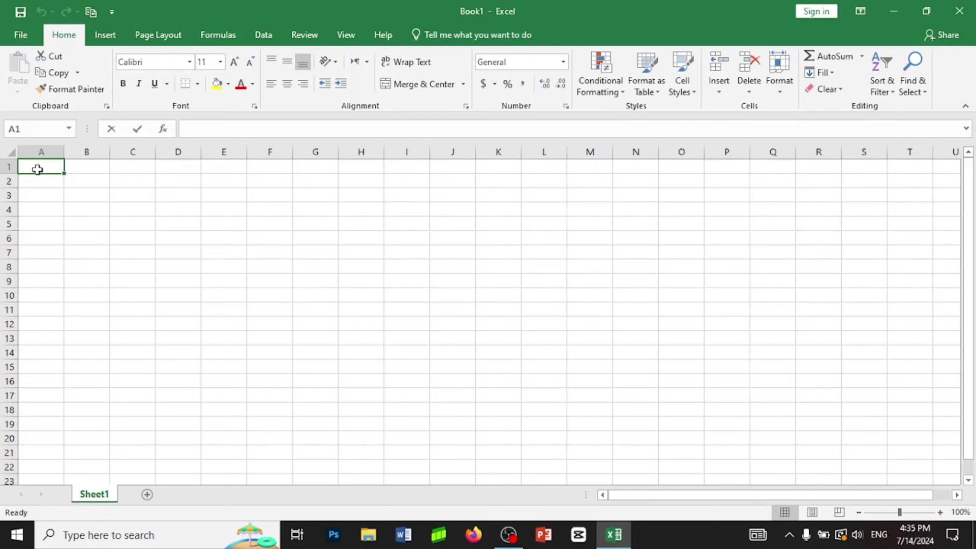
Enter MAAN in cell A1
{"action": "double_click", "coordinate": [37, 170]}
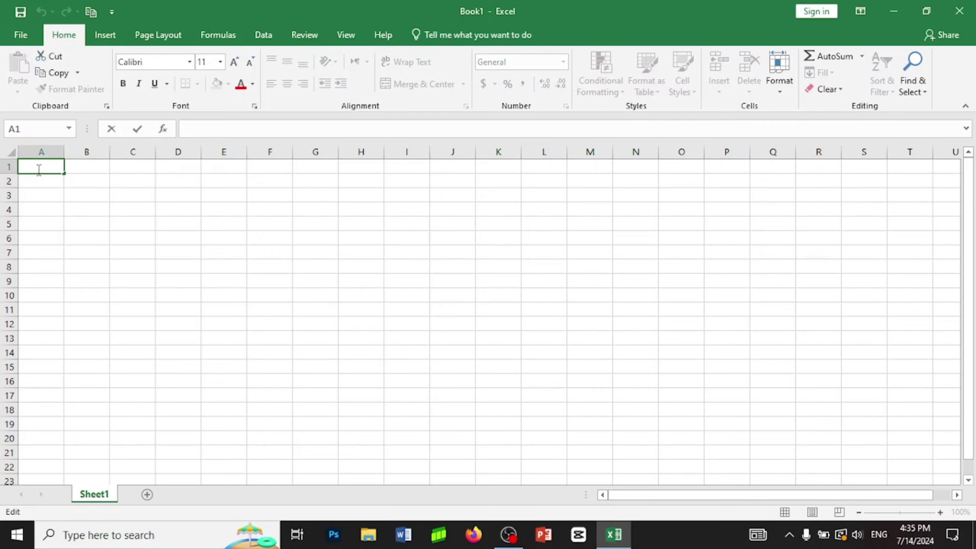
{"action": "type", "text": "maa"}
{"action": "key", "text": "BackSpace"}
{"action": "key", "text": "BackSpace"}
{"action": "key", "text": "BackSpace"}
{"action": "type", "text": "MAAN"}
{"action": "left_click", "coordinate": [84, 169]}
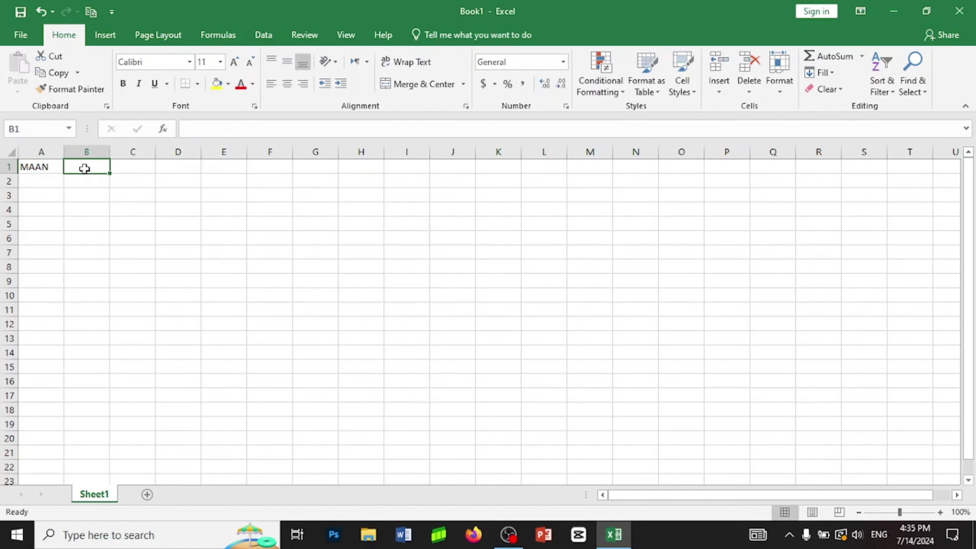
Enter GRAPHICS in cell B1 via the formula bar and commit it
{"action": "left_click", "coordinate": [189, 129]}
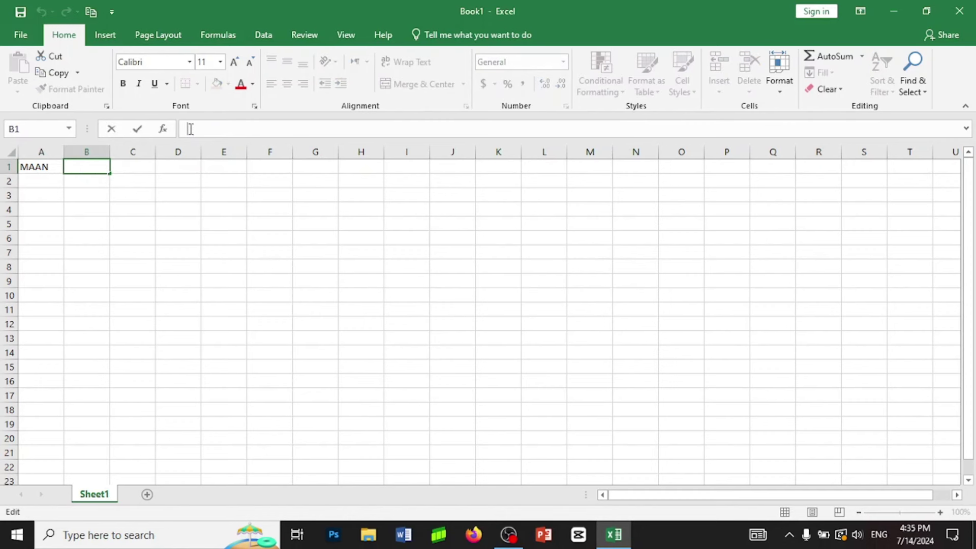
{"action": "type", "text": "GRAPHI"}
{"action": "type", "text": "CS"}
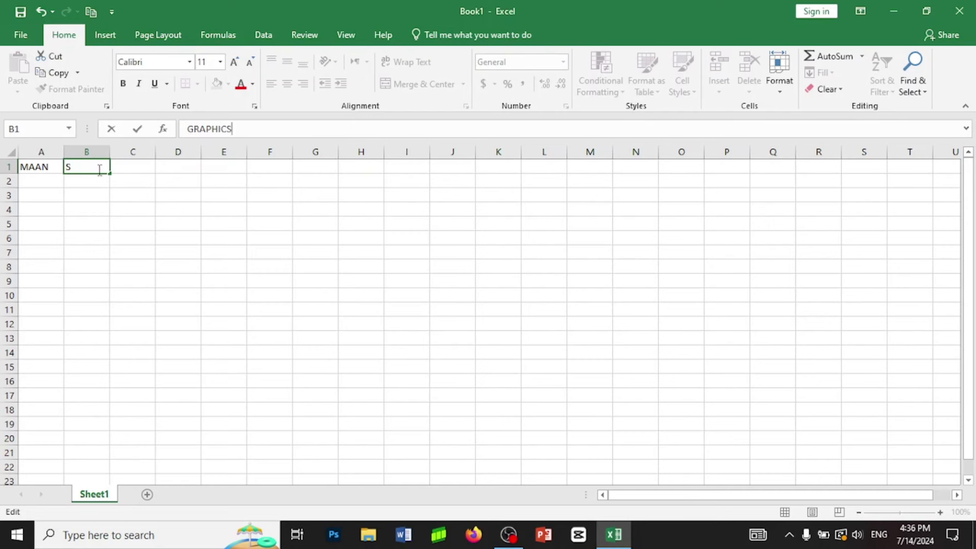
{"action": "left_click", "coordinate": [77, 171]}
{"action": "left_click", "coordinate": [91, 195]}
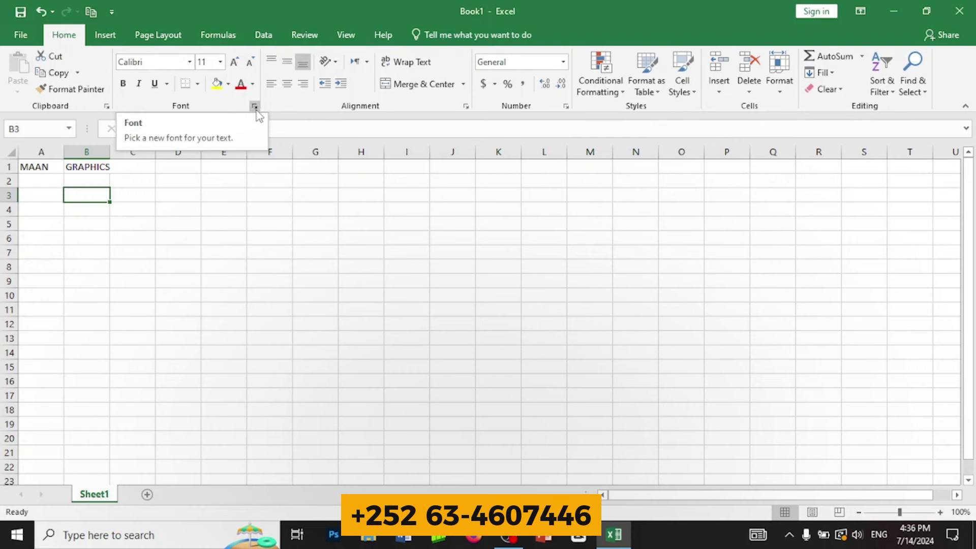
Open and close the font settings, then reopen Format Cells to view Number, Alignment and Font
{"action": "left_click", "coordinate": [255, 107]}
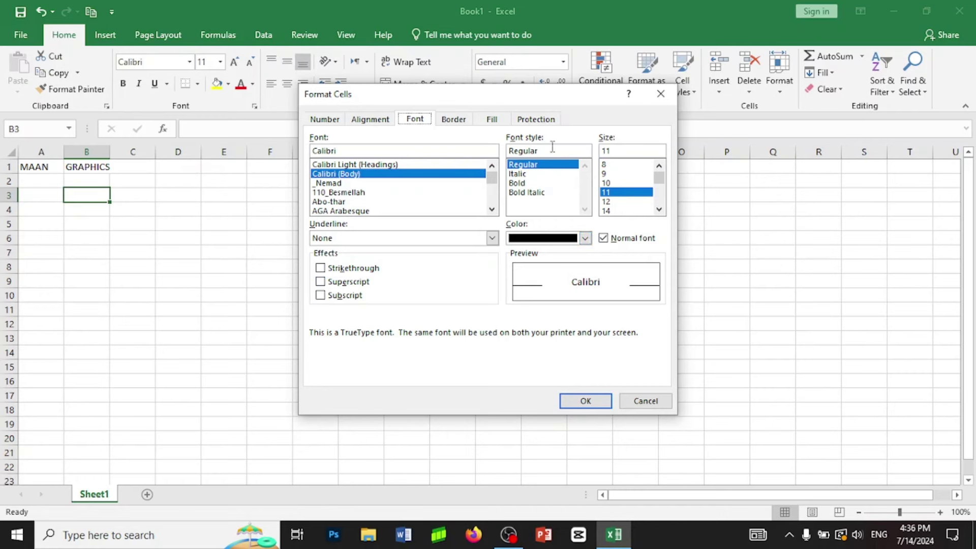
{"action": "left_click", "coordinate": [585, 401]}
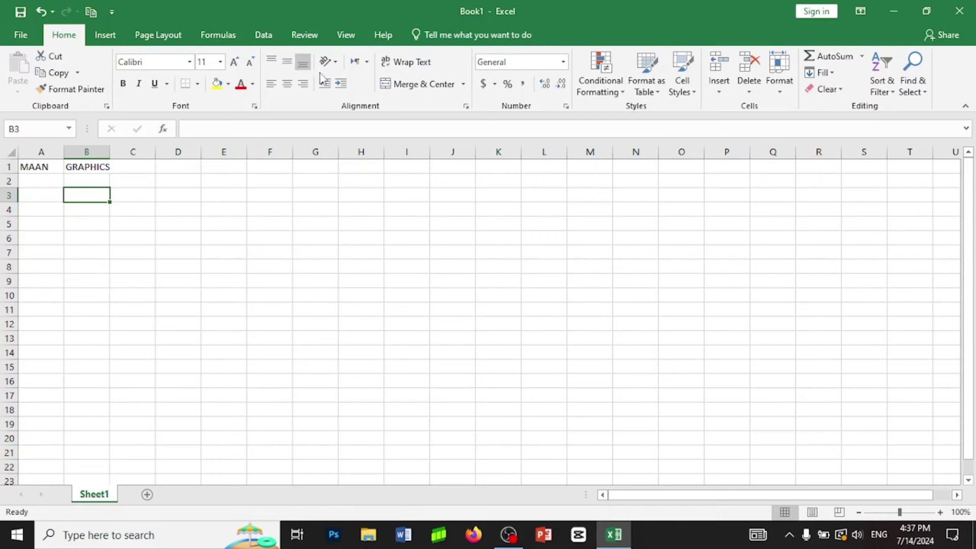
{"action": "left_click", "coordinate": [466, 107]}
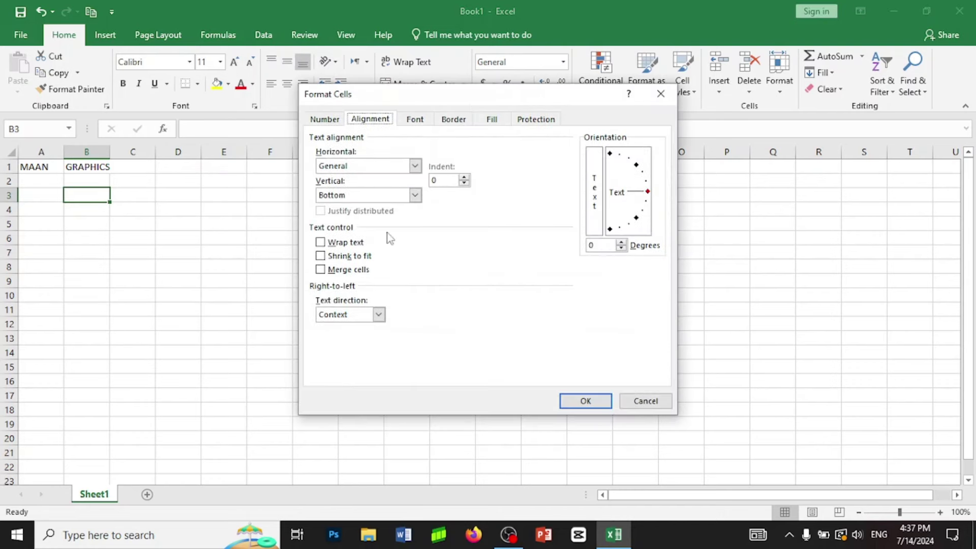
{"action": "left_click", "coordinate": [318, 120]}
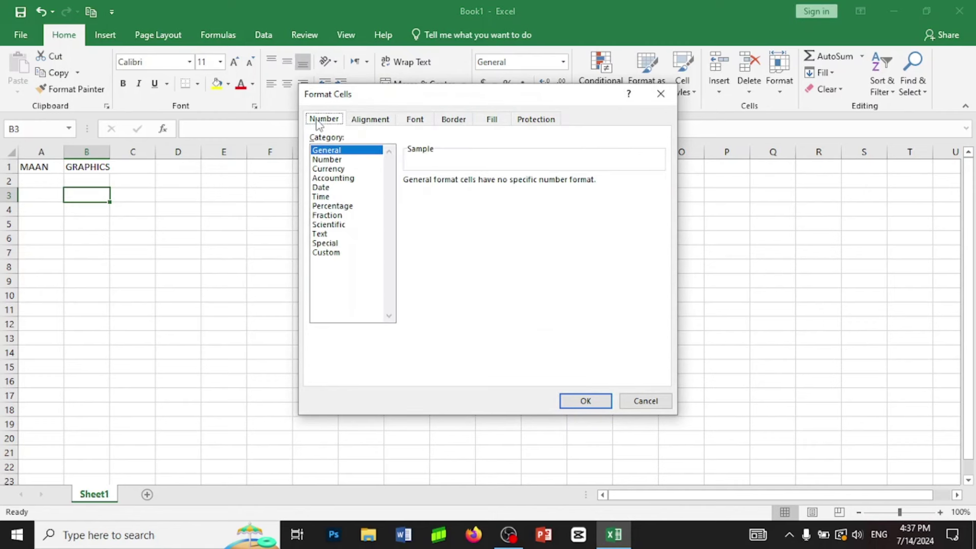
{"action": "left_click", "coordinate": [367, 121]}
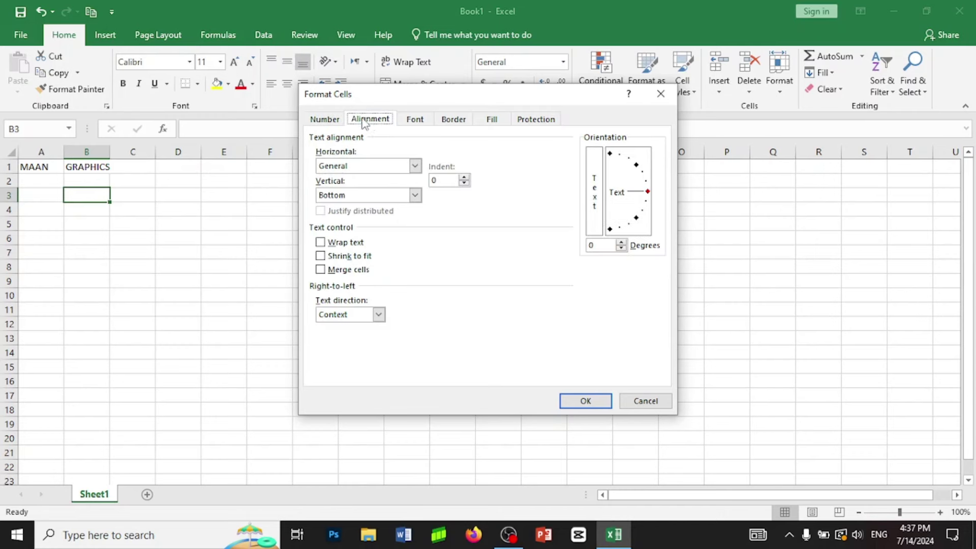
{"action": "left_click", "coordinate": [420, 122]}
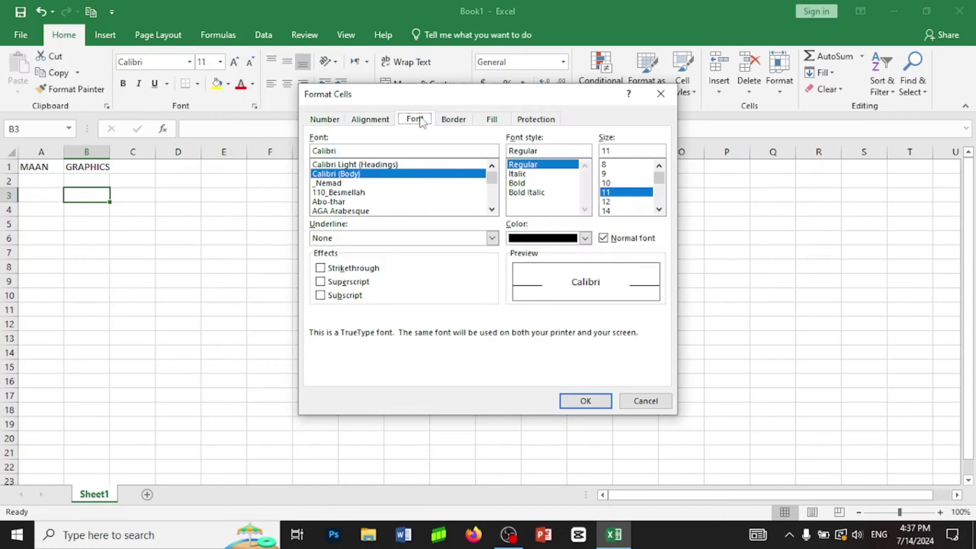
Browse the Border, Fill and Protection tabs, close with OK, and turn on Format Painter
{"action": "left_click", "coordinate": [450, 121]}
{"action": "left_click", "coordinate": [493, 121]}
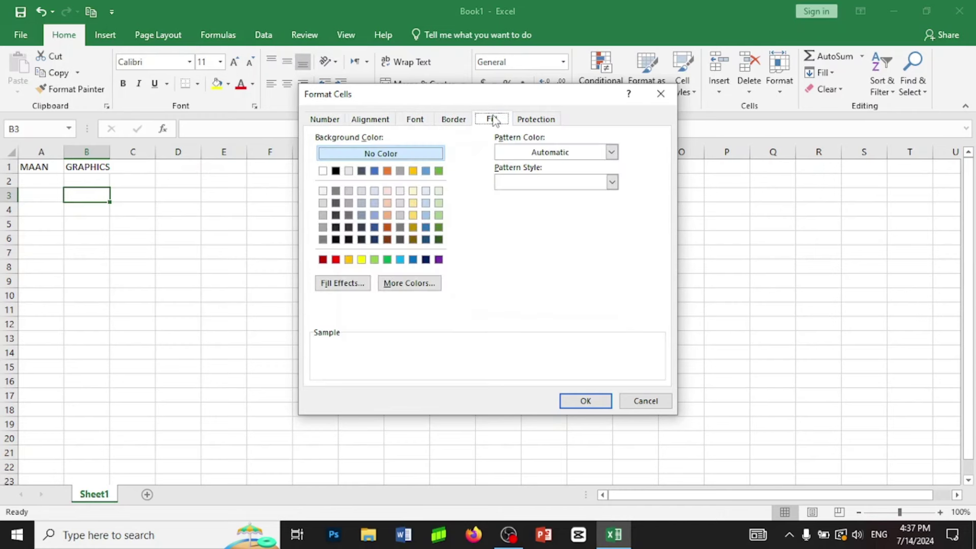
{"action": "left_click", "coordinate": [527, 122]}
{"action": "left_click", "coordinate": [369, 122]}
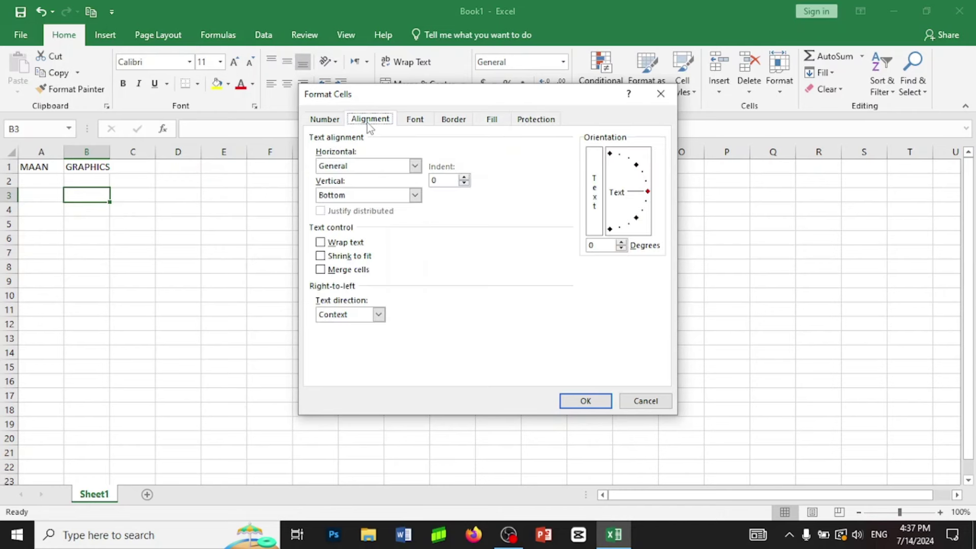
{"action": "left_click", "coordinate": [600, 403]}
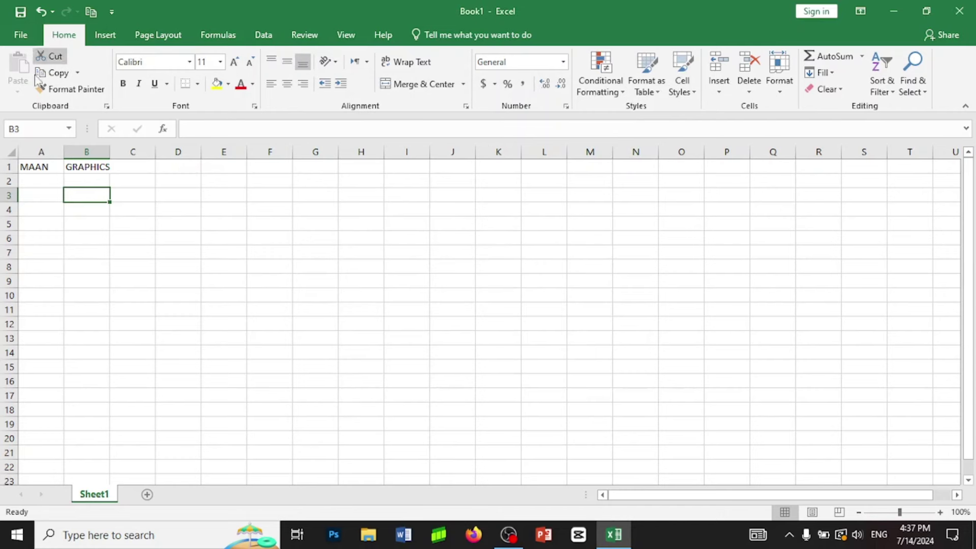
{"action": "left_click", "coordinate": [71, 89]}
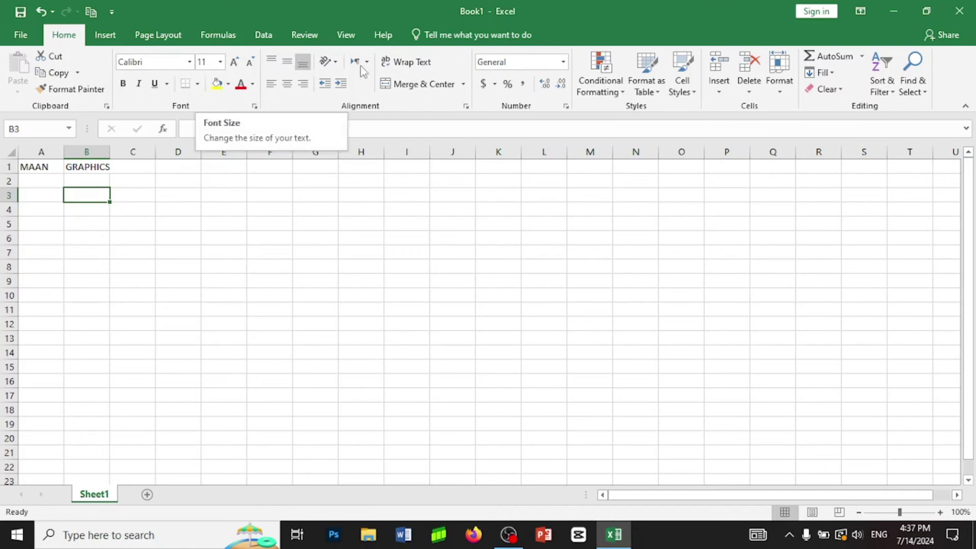
{"action": "left_click", "coordinate": [566, 106]}
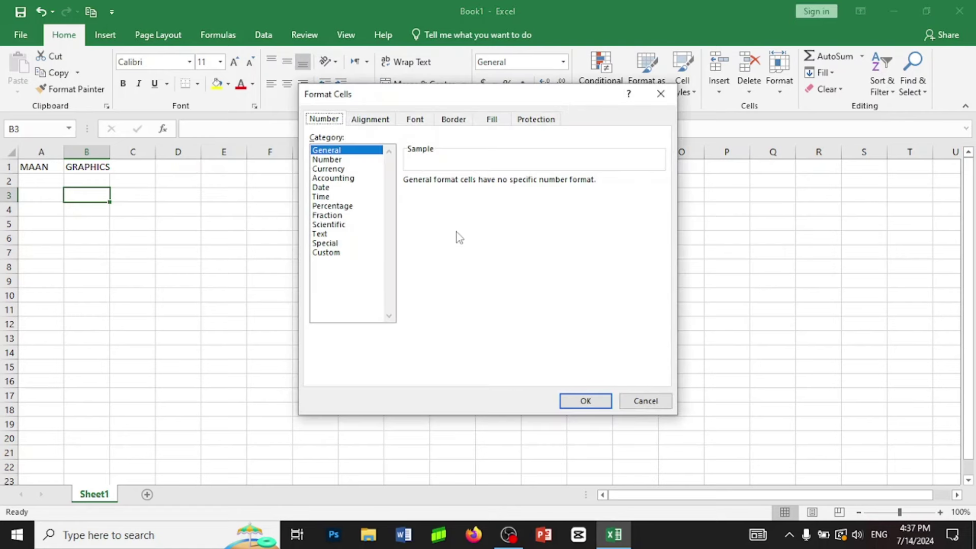
{"action": "left_click", "coordinate": [664, 93]}
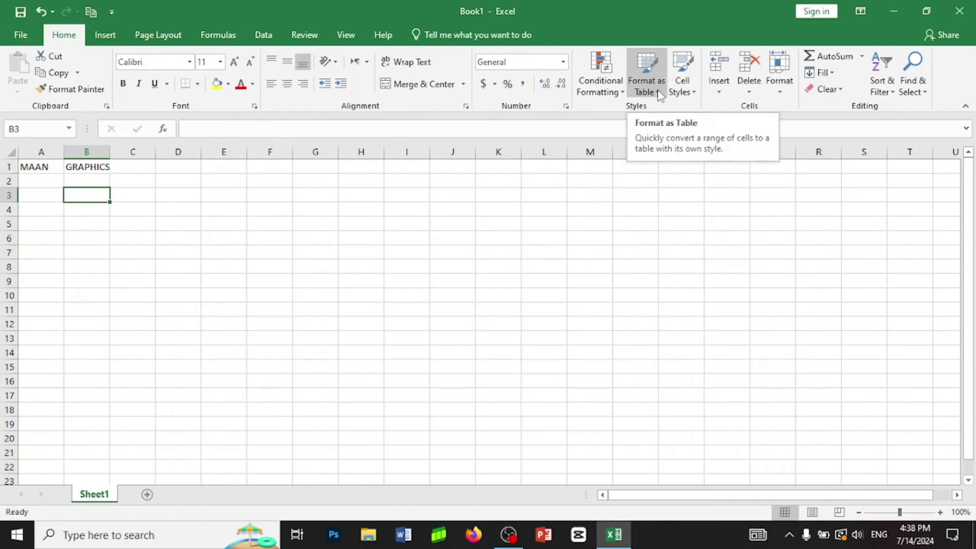
{"action": "left_click", "coordinate": [660, 94]}
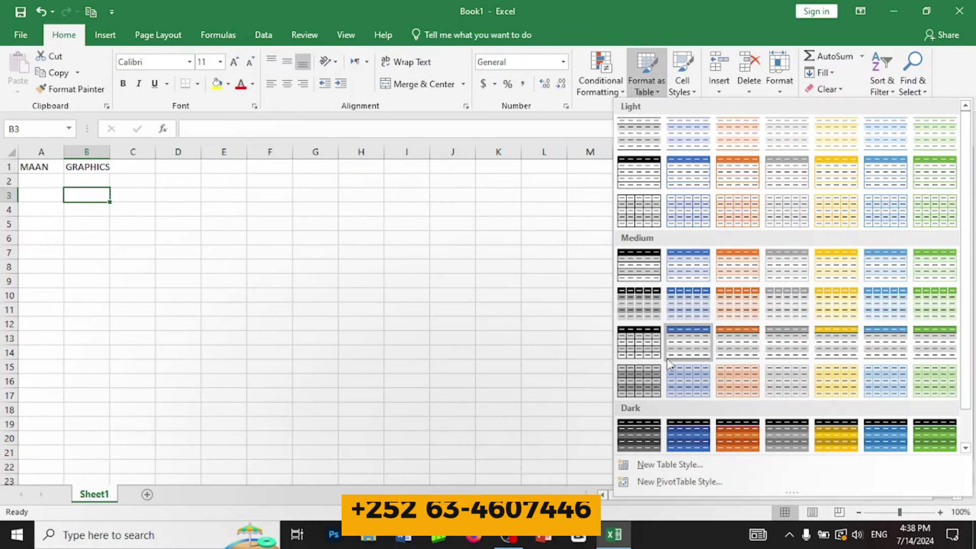
{"action": "left_click", "coordinate": [590, 101]}
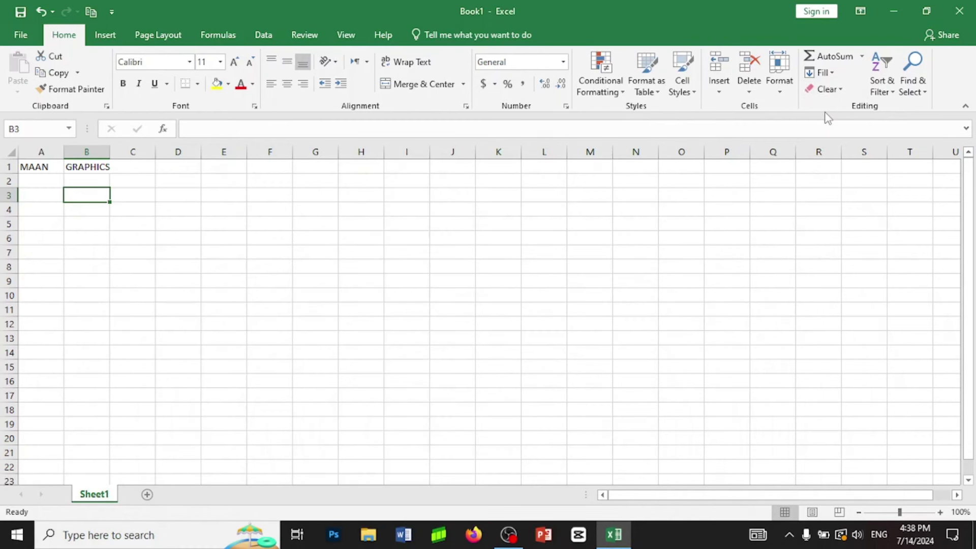
On the Insert ribbon, open and close Online Pictures and Insert Picture without adding an image
{"action": "left_click", "coordinate": [106, 36]}
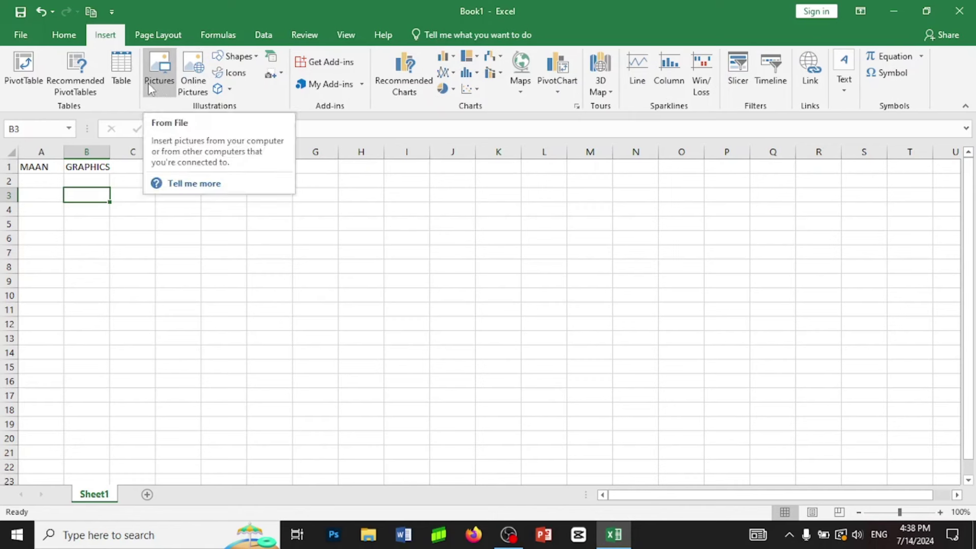
{"action": "left_click", "coordinate": [208, 82]}
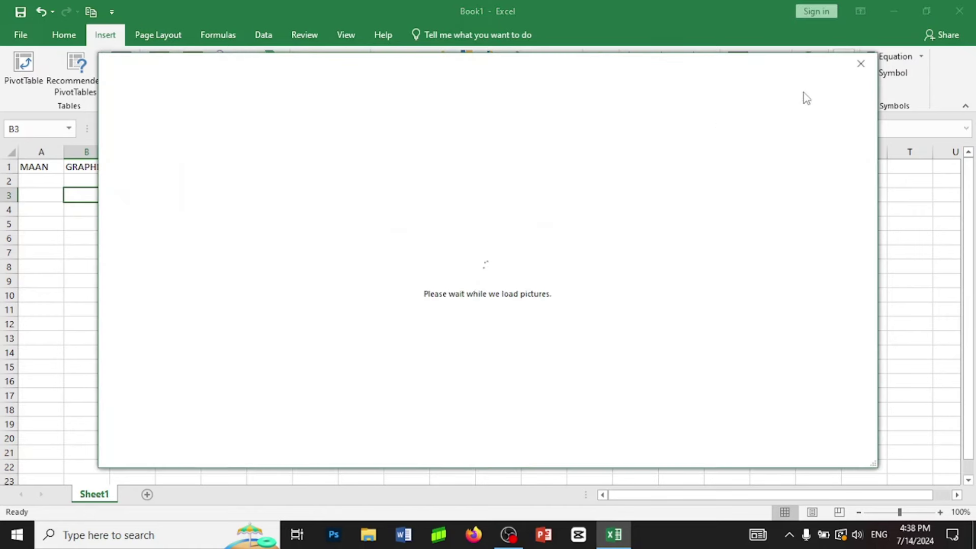
{"action": "left_click", "coordinate": [861, 63]}
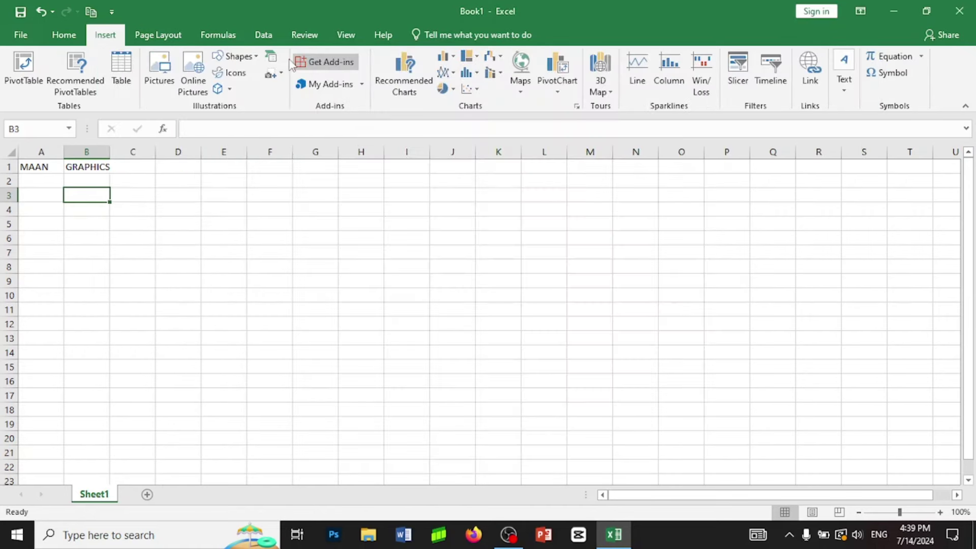
{"action": "left_click", "coordinate": [157, 61]}
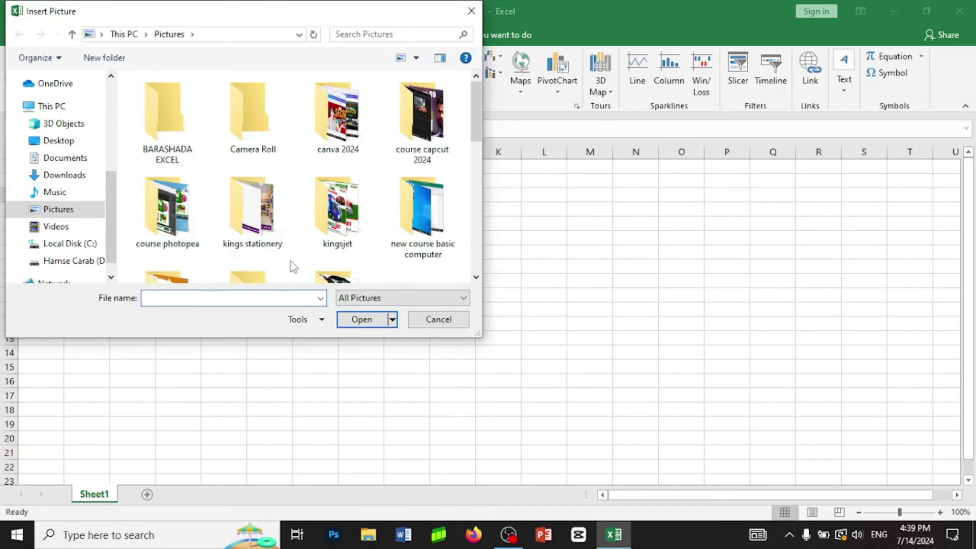
{"action": "left_click", "coordinate": [469, 14]}
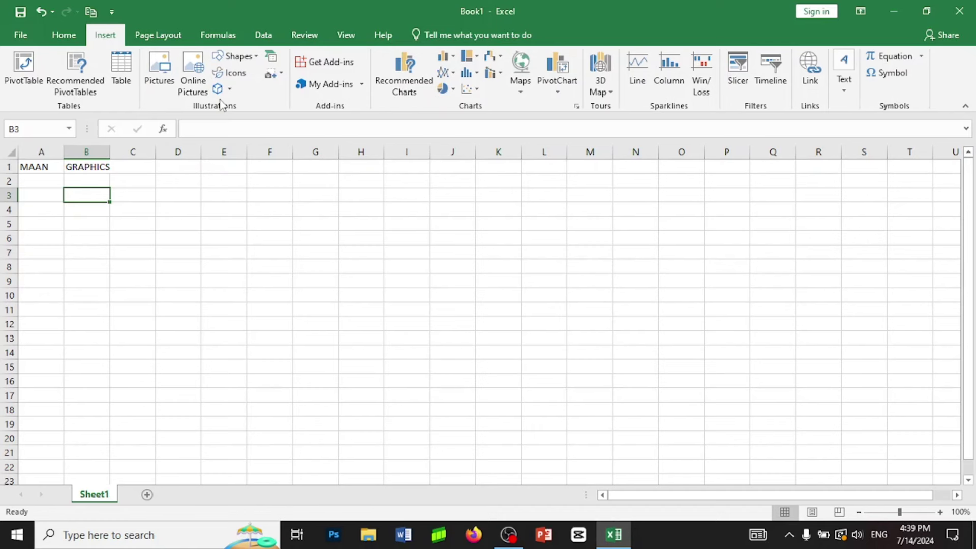
{"action": "left_click", "coordinate": [249, 57]}
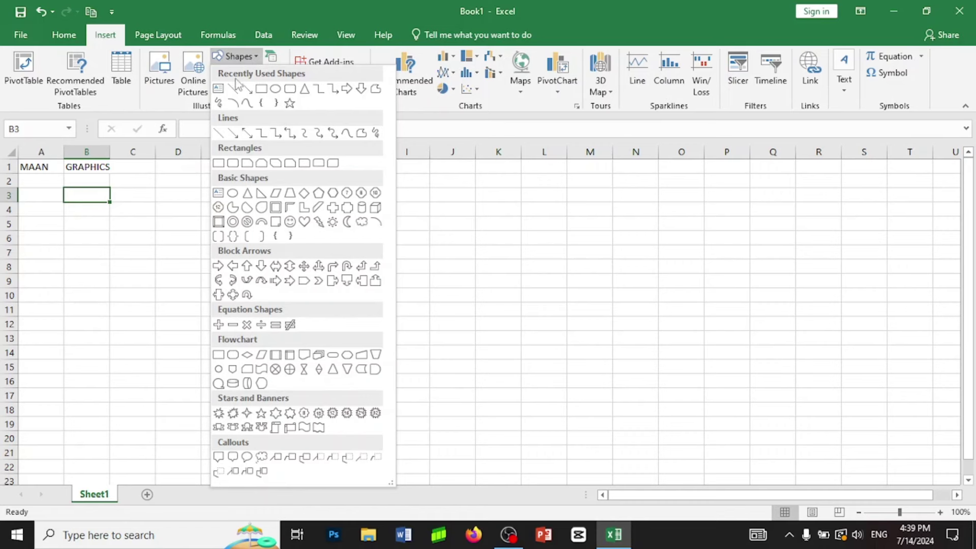
{"action": "left_click", "coordinate": [319, 266]}
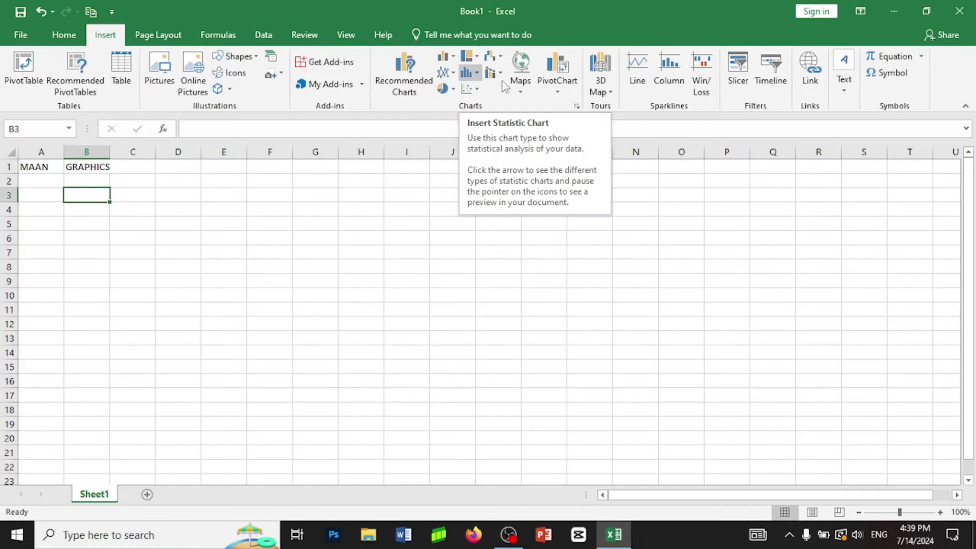
{"action": "left_click", "coordinate": [576, 107]}
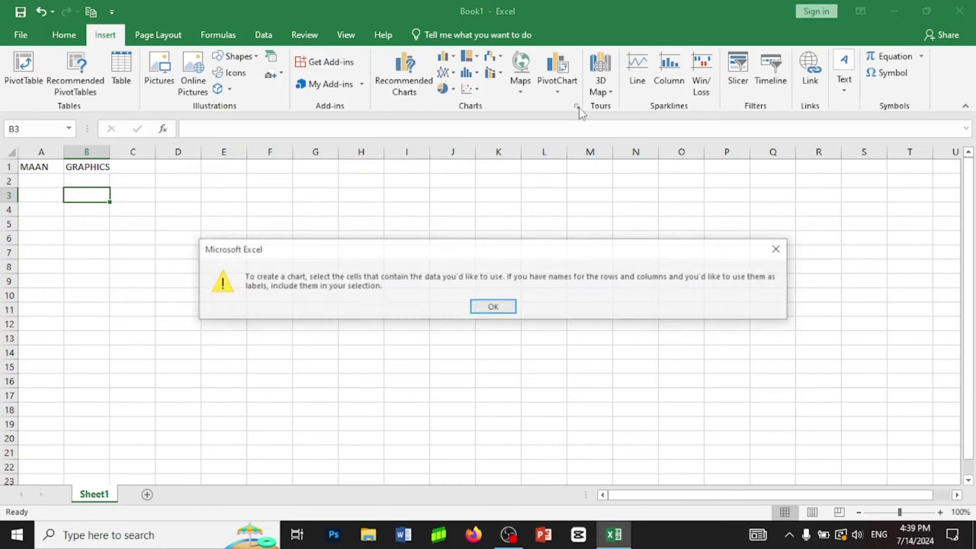
{"action": "left_click", "coordinate": [475, 308]}
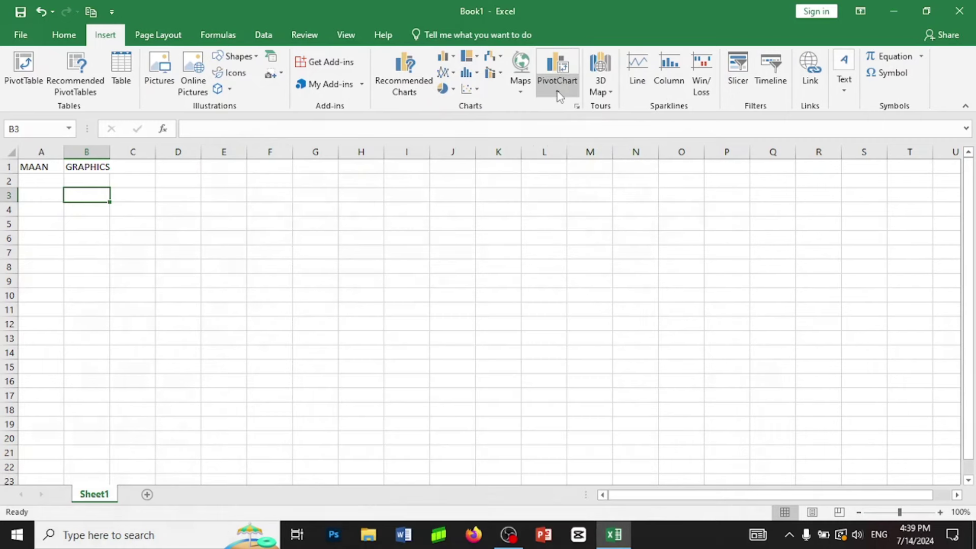
Start a PivotChart, cancel the Create PivotChart dialog, and switch to the Page Layout ribbon
{"action": "left_click", "coordinate": [558, 92]}
{"action": "left_click", "coordinate": [566, 107]}
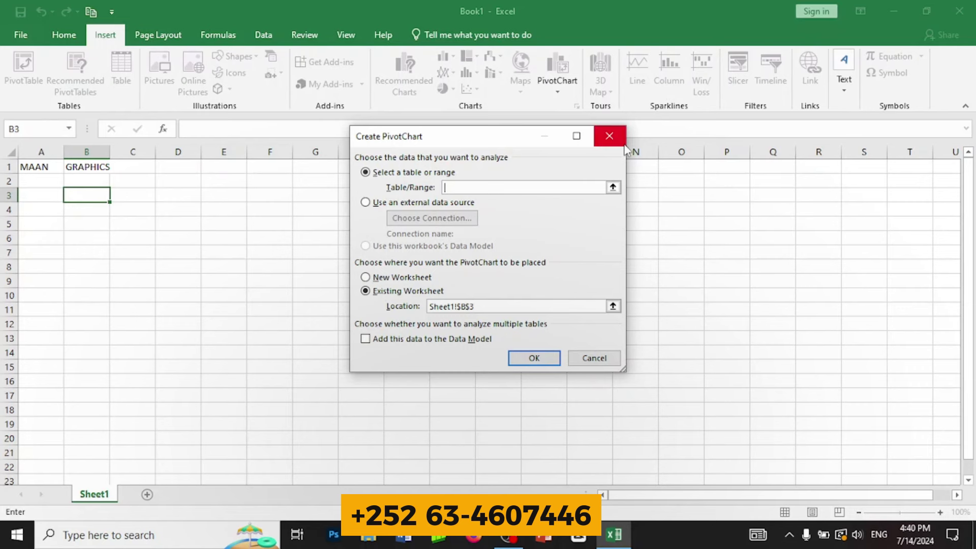
{"action": "left_click", "coordinate": [609, 135]}
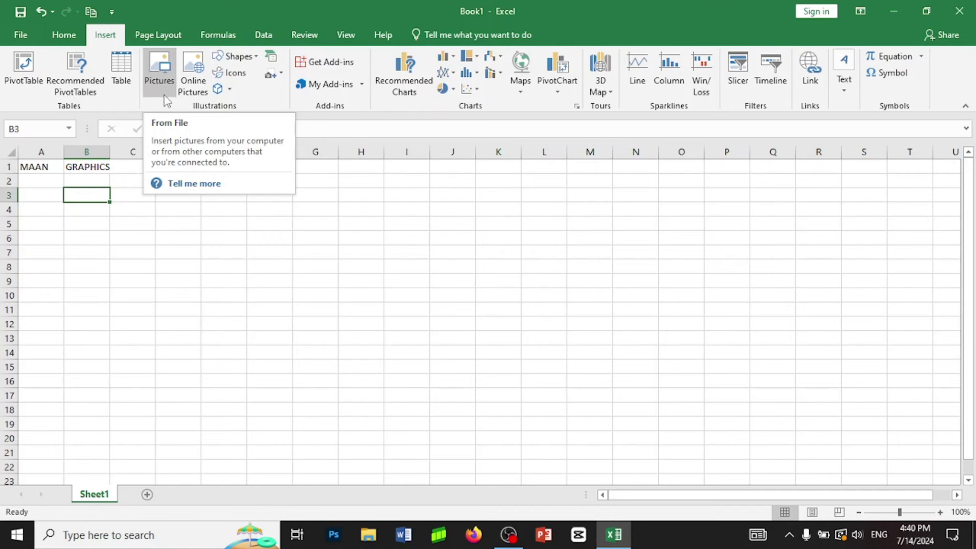
{"action": "left_click", "coordinate": [152, 41]}
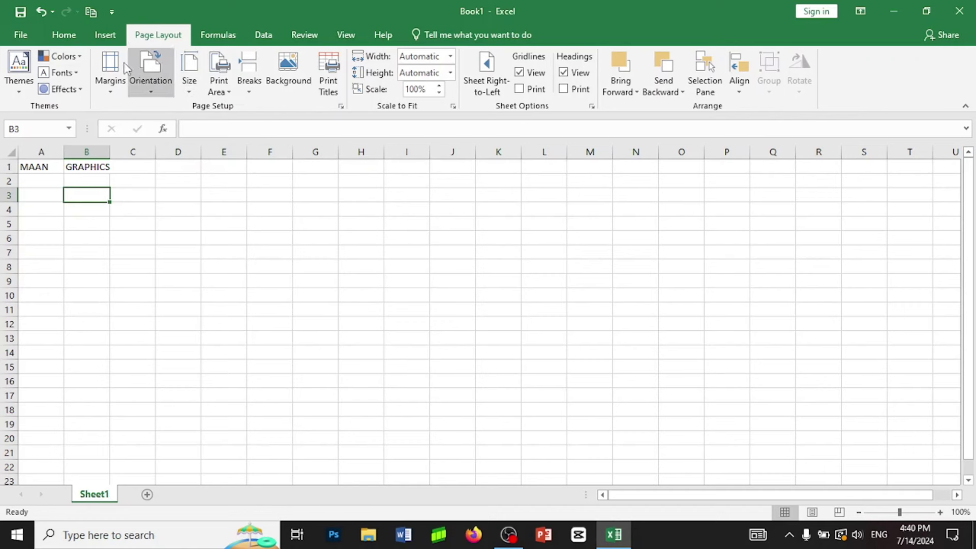
Check the Orientation, Size, Print Area and Background options, closing the background picture window
{"action": "left_click", "coordinate": [149, 82]}
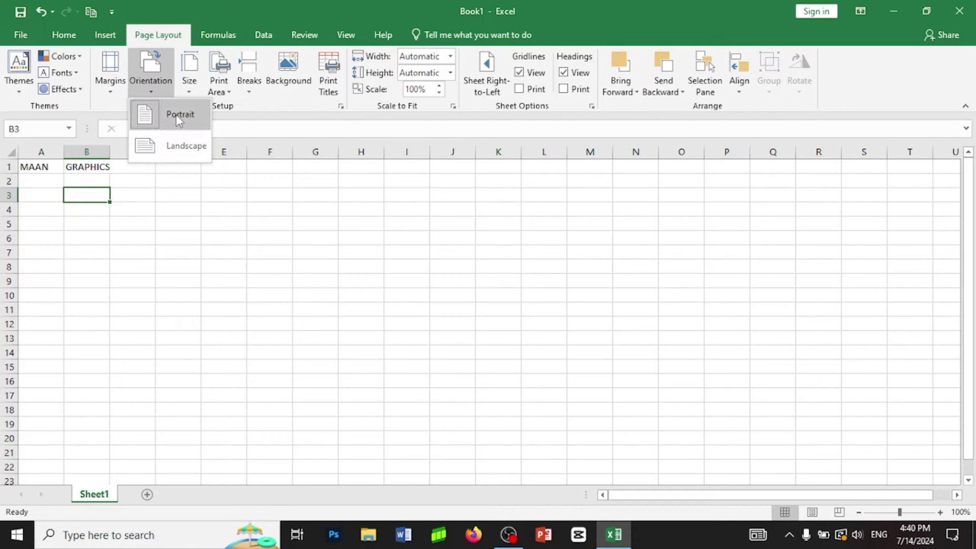
{"action": "left_click", "coordinate": [190, 75]}
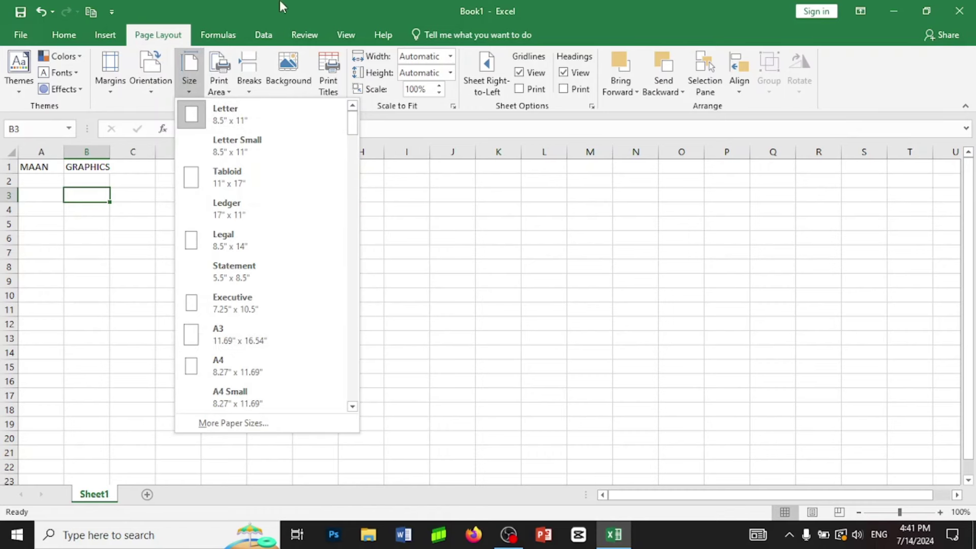
{"action": "left_click", "coordinate": [227, 90]}
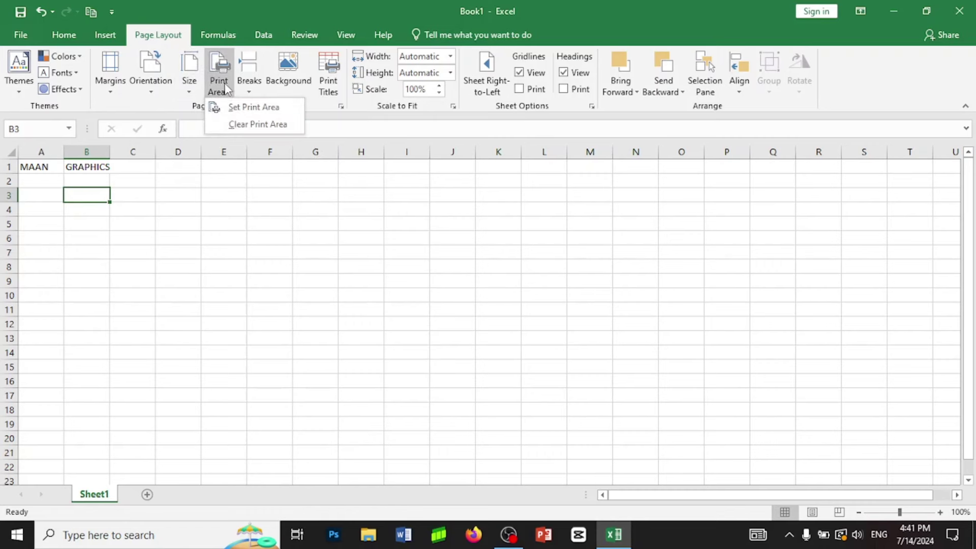
{"action": "left_click", "coordinate": [266, 88]}
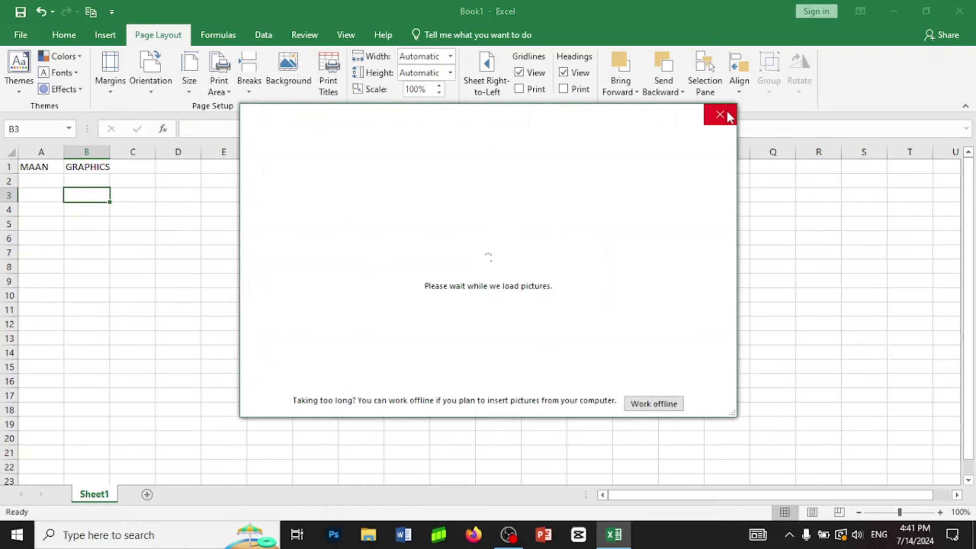
{"action": "left_click", "coordinate": [730, 114]}
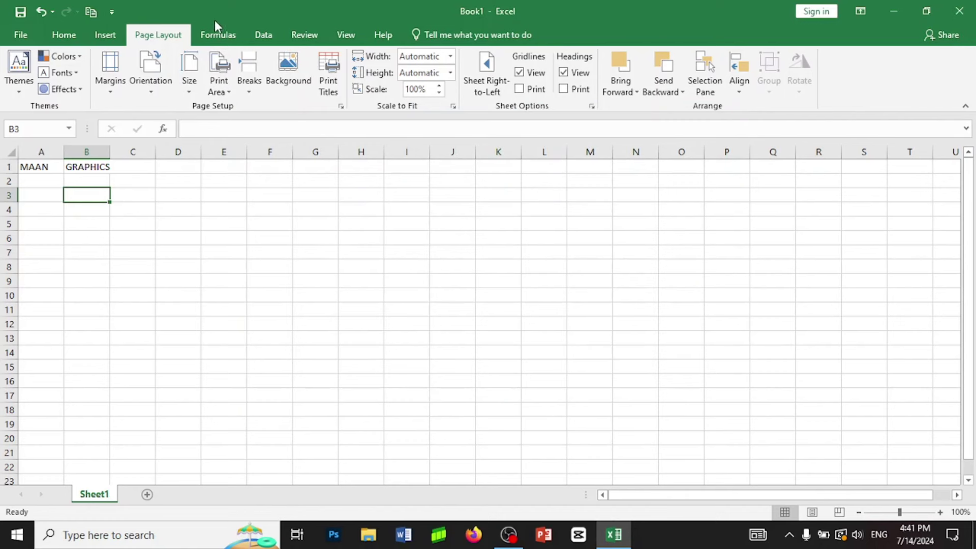
Look over the Formulas and Data ribbons, then bring up the View ribbon
{"action": "left_click", "coordinate": [221, 35]}
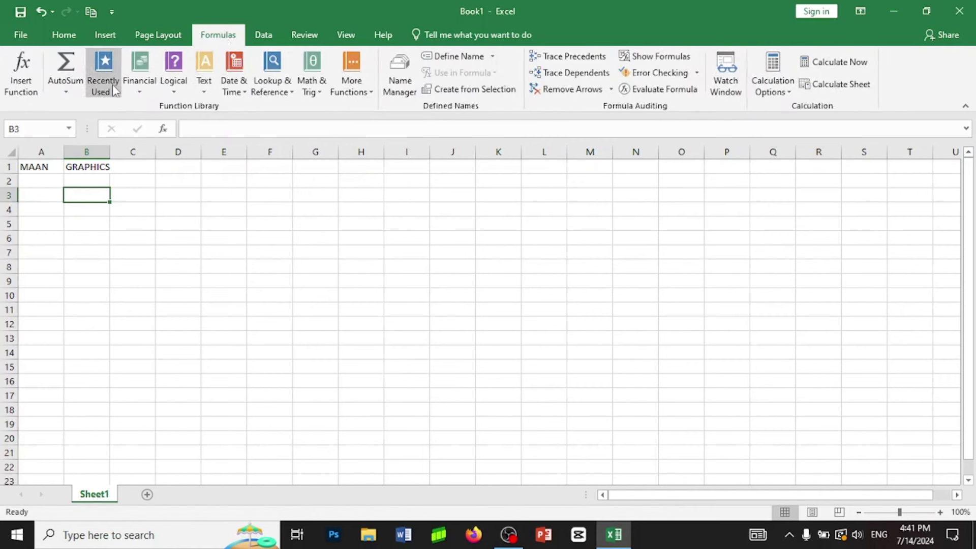
{"action": "left_click", "coordinate": [264, 35]}
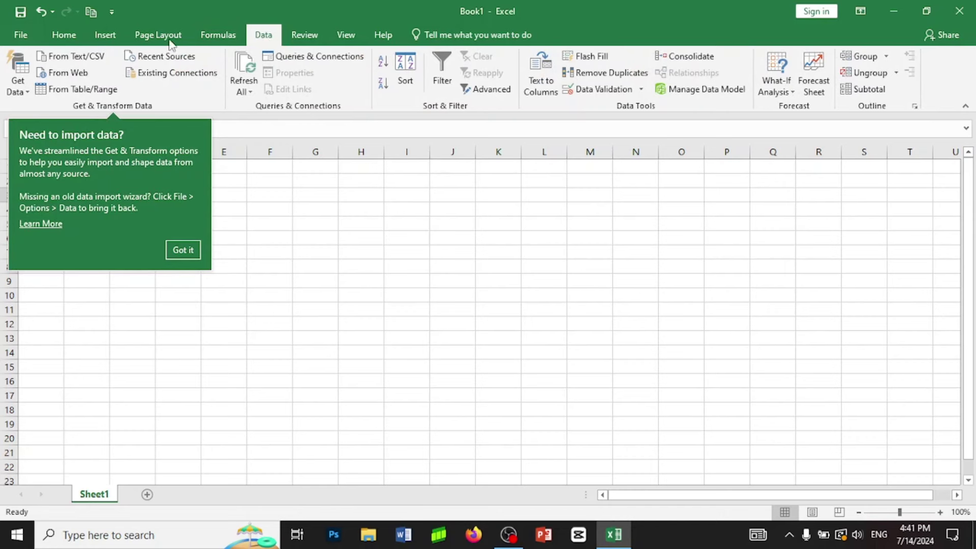
{"action": "left_click", "coordinate": [340, 29]}
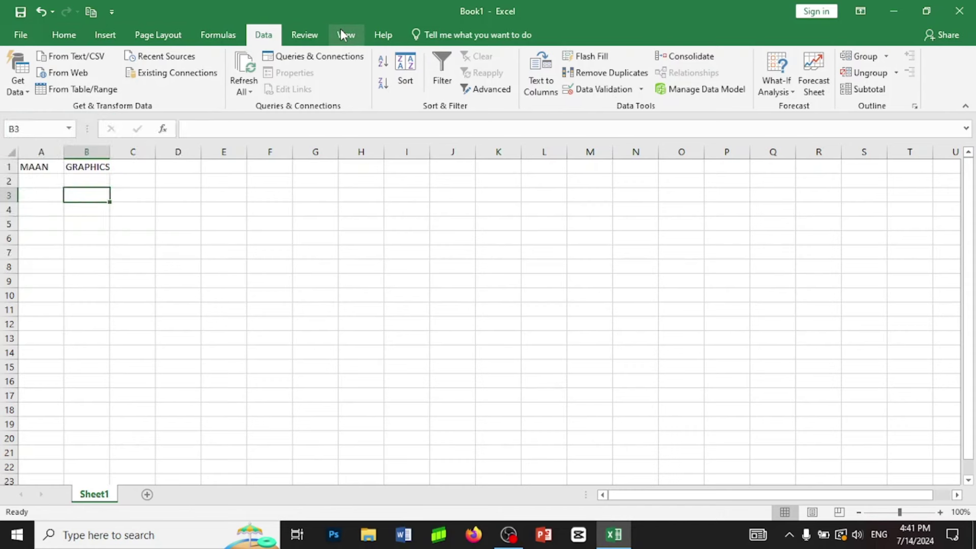
{"action": "left_click", "coordinate": [340, 29]}
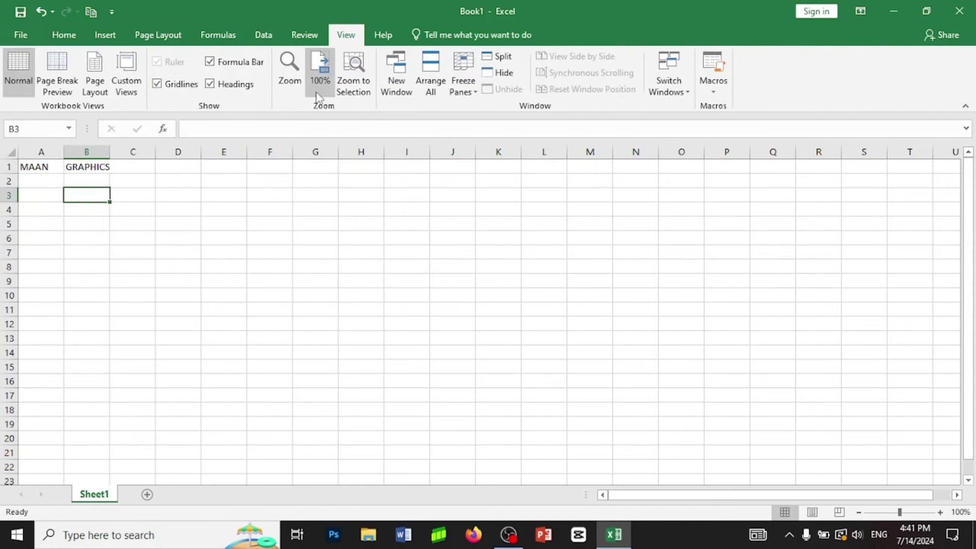
Zoom the sheet to 200% through the Zoom dialog, then reset it to 100%
{"action": "left_click", "coordinate": [294, 71]}
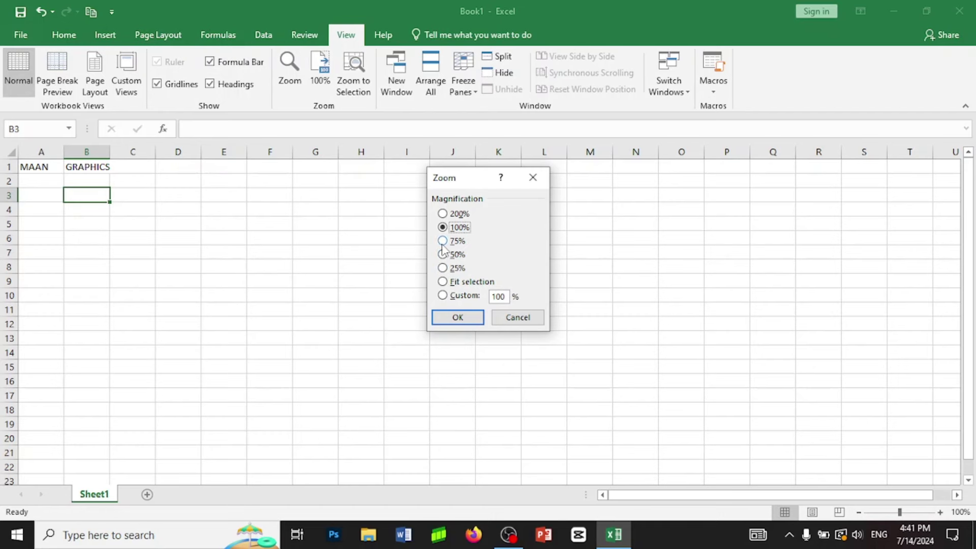
{"action": "left_click", "coordinate": [443, 214]}
{"action": "left_click", "coordinate": [454, 315]}
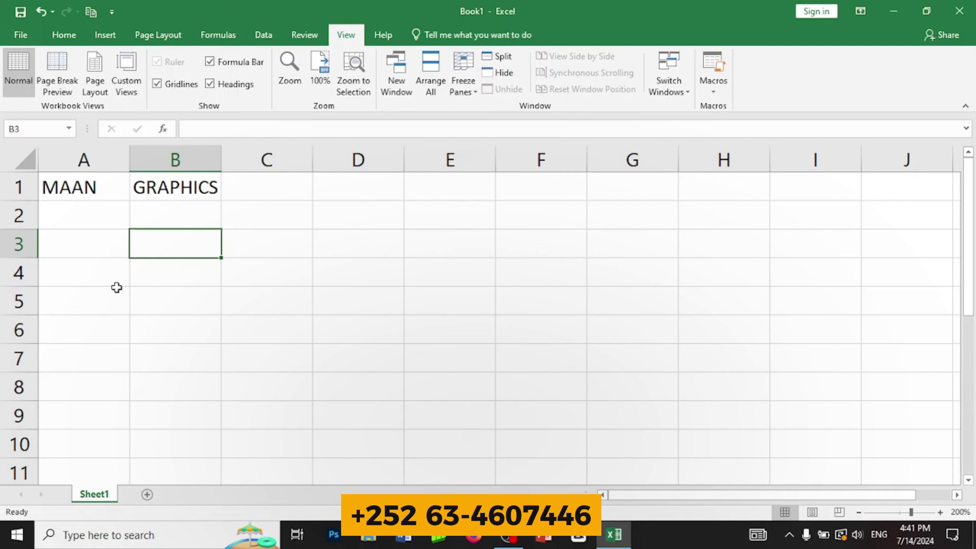
{"action": "left_click", "coordinate": [321, 82]}
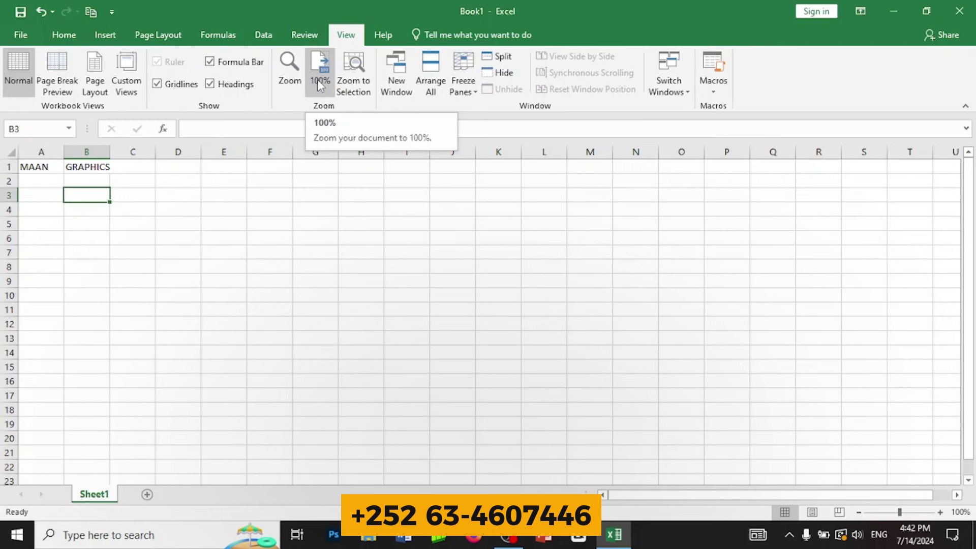
Set the zoom back to 200% and scroll around the magnified sheet
{"action": "left_click", "coordinate": [297, 71]}
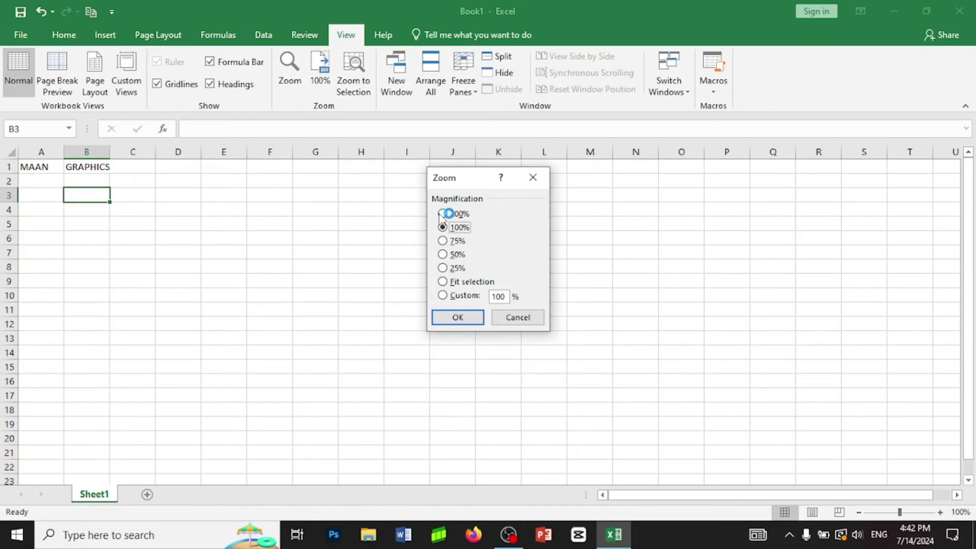
{"action": "left_click", "coordinate": [442, 214]}
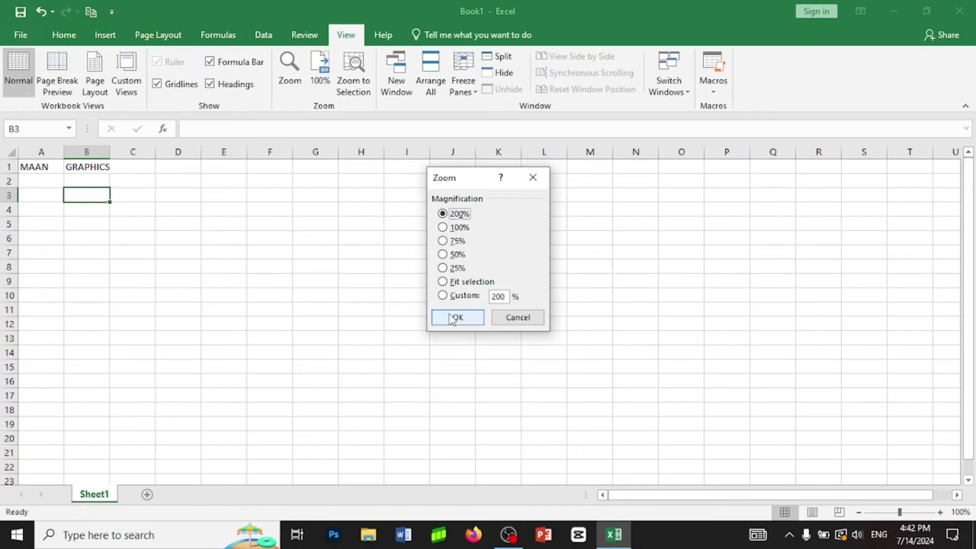
{"action": "left_click", "coordinate": [448, 314]}
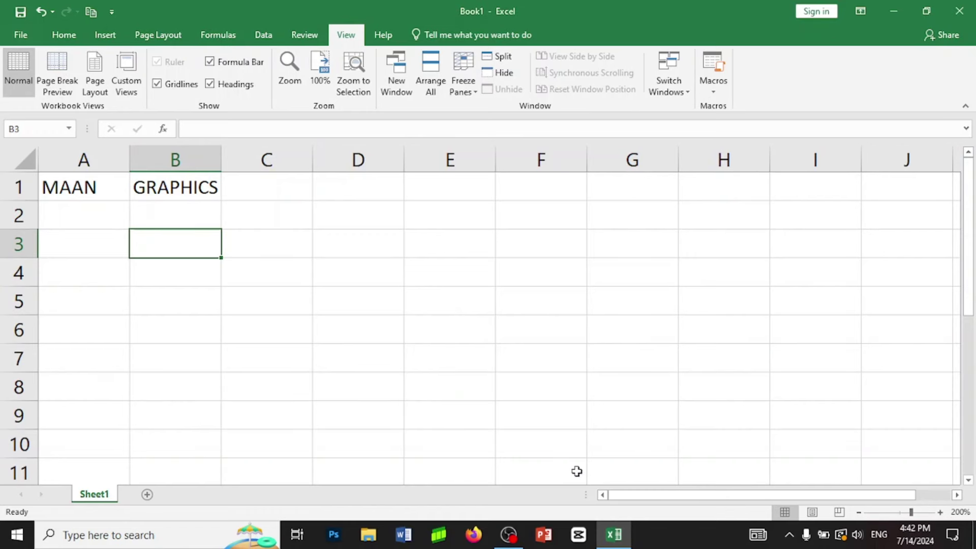
{"action": "mouse_move", "coordinate": [627, 495]}
{"action": "left_mouse_down"}
{"action": "mouse_move", "coordinate": [761, 488]}
{"action": "mouse_move", "coordinate": [552, 496]}
{"action": "left_mouse_up"}
{"action": "left_click_drag", "start_coordinate": [971, 290], "coordinate": [974, 233]}
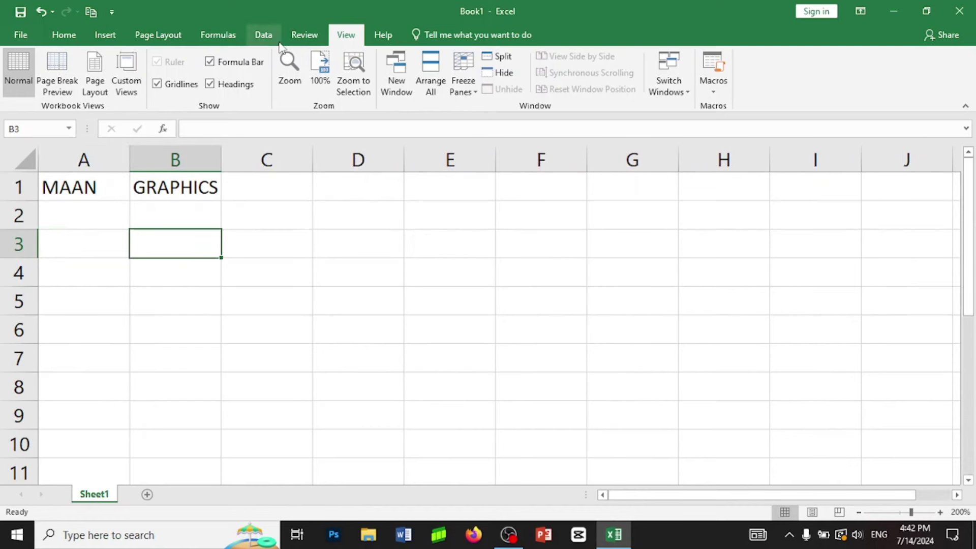
Zoom to selection, reselect A1:B1 and C1, then restore 100% zoom and the Home ribbon
{"action": "left_click", "coordinate": [354, 76]}
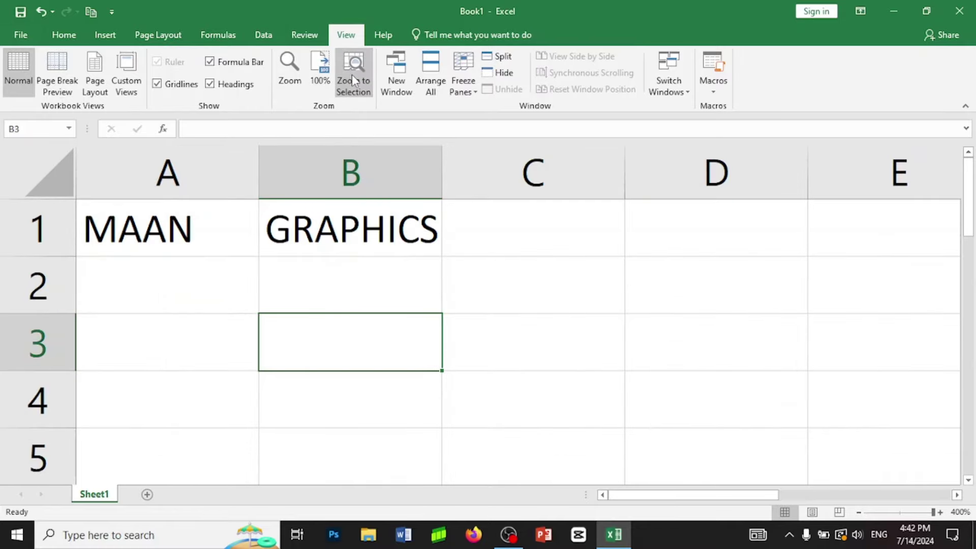
{"action": "left_click_drag", "start_coordinate": [356, 229], "coordinate": [211, 234]}
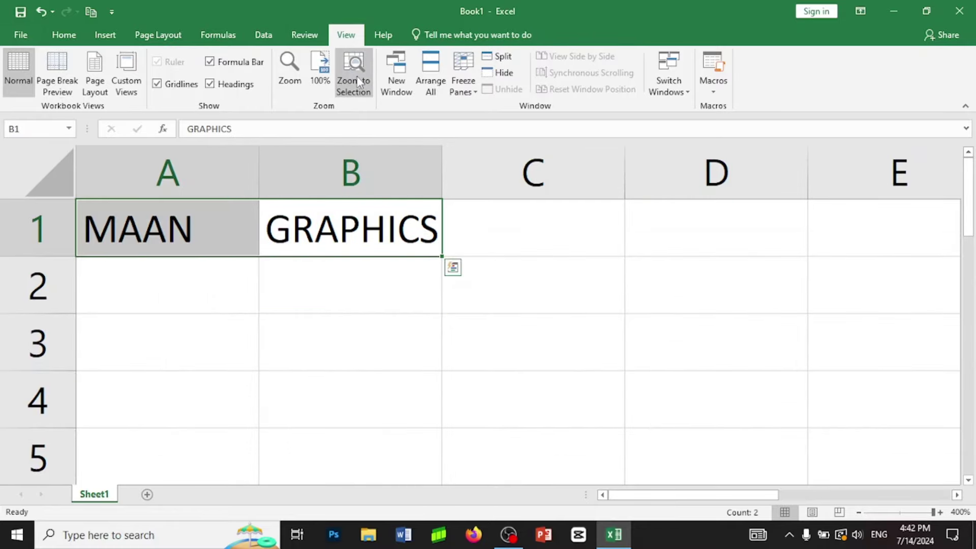
{"action": "left_click", "coordinate": [310, 312]}
{"action": "left_click", "coordinate": [488, 224]}
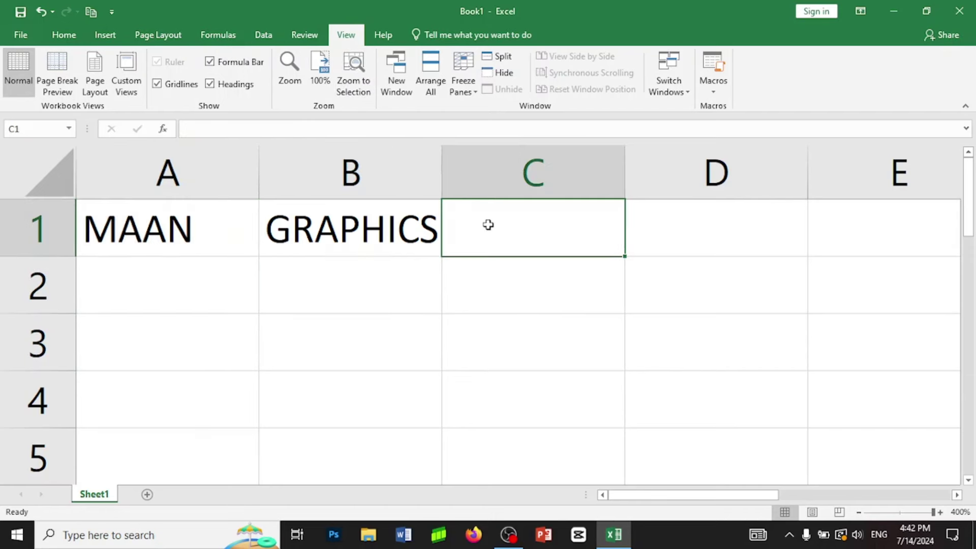
{"action": "left_click", "coordinate": [321, 68]}
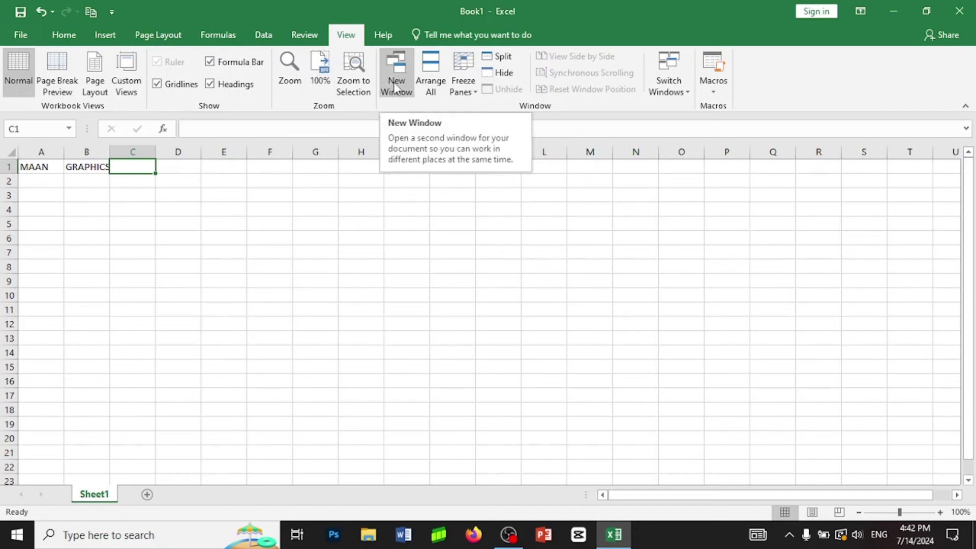
{"action": "left_click", "coordinate": [61, 37]}
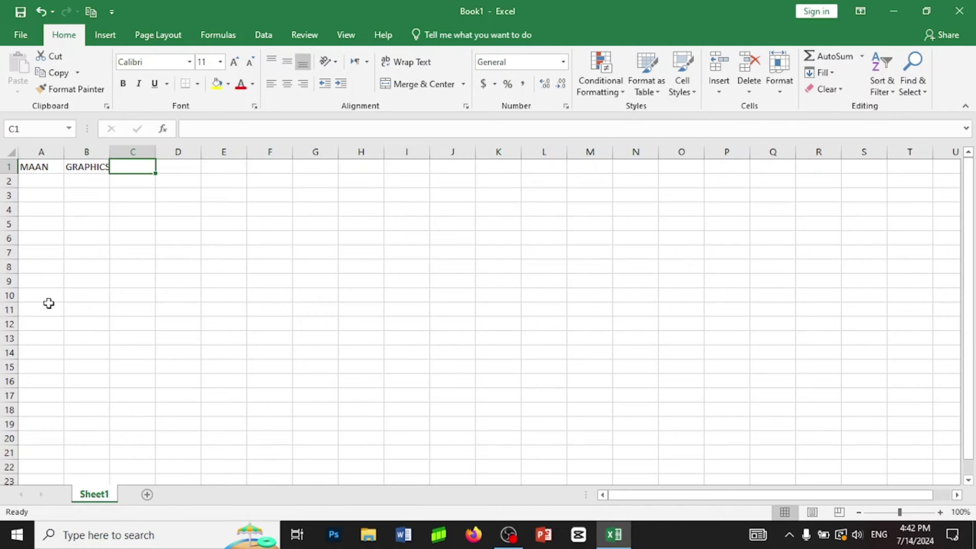
Select the empty range B3:F8 below the MAAN and GRAPHICS entries
{"action": "left_click_drag", "start_coordinate": [270, 266], "coordinate": [86, 195]}
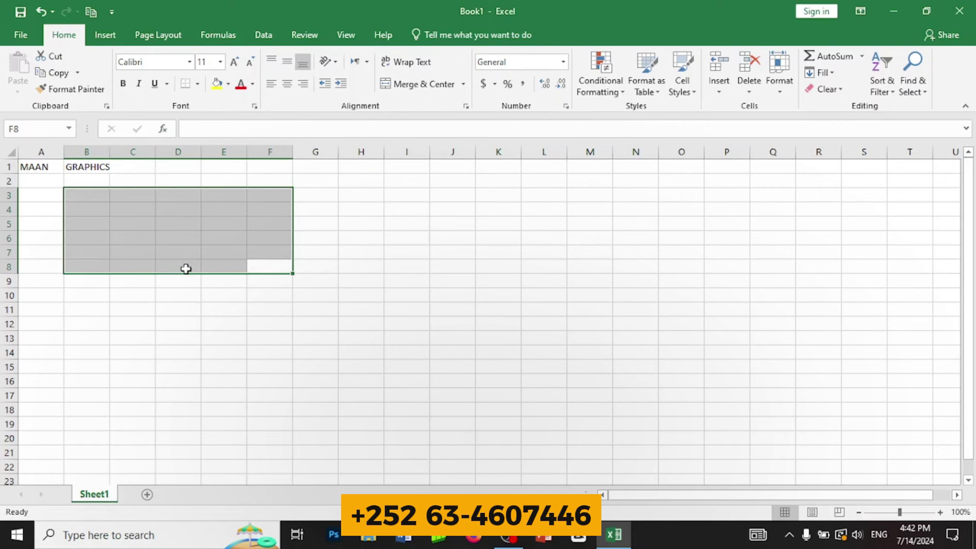